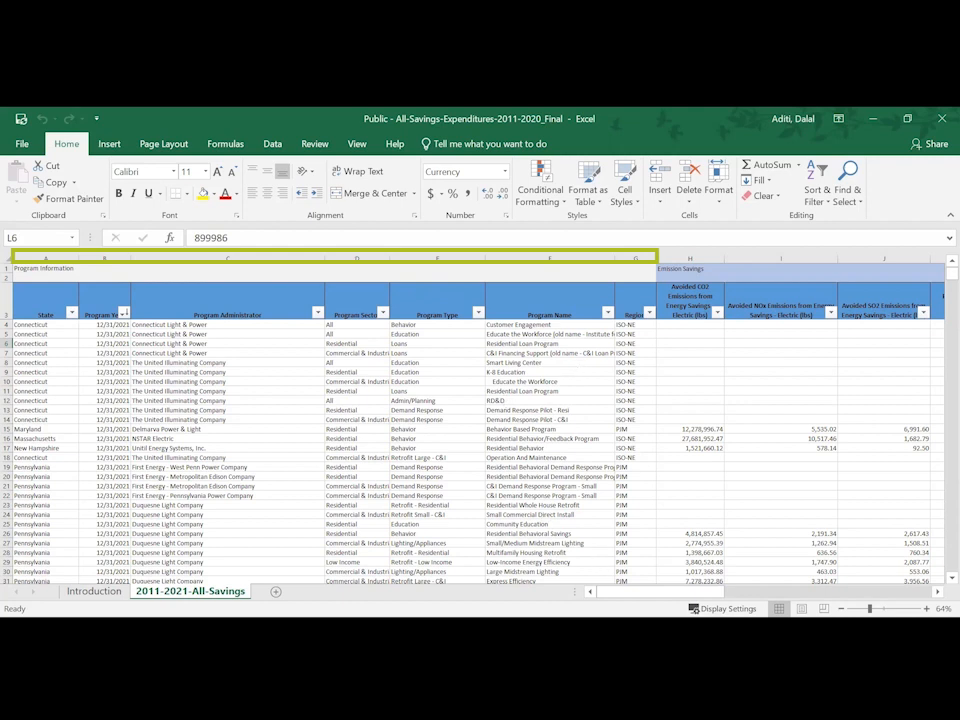
- Create a PivotTable on a new worksheet from header row 3 through row 6930 of the All-Savings data
{"action": "left_click_drag", "start_coordinate": [661, 591], "coordinate": [736, 582]}
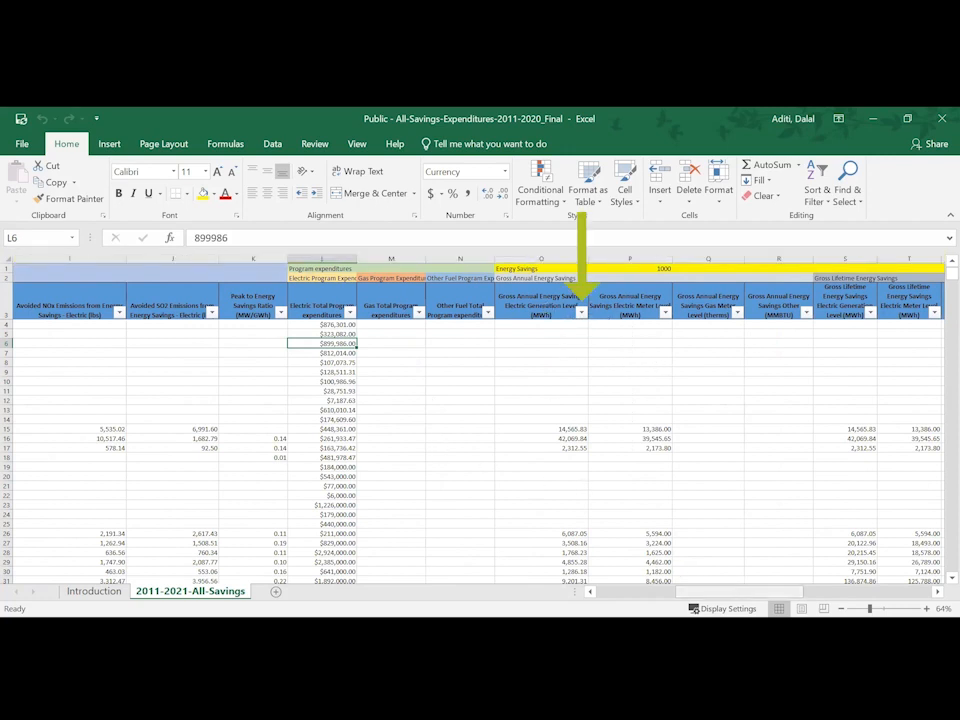
{"action": "scroll", "coordinate": [520, 398], "scroll_direction": "left", "scroll_amount": 5}
{"action": "scroll", "coordinate": [520, 398], "scroll_direction": "left", "scroll_amount": 5}
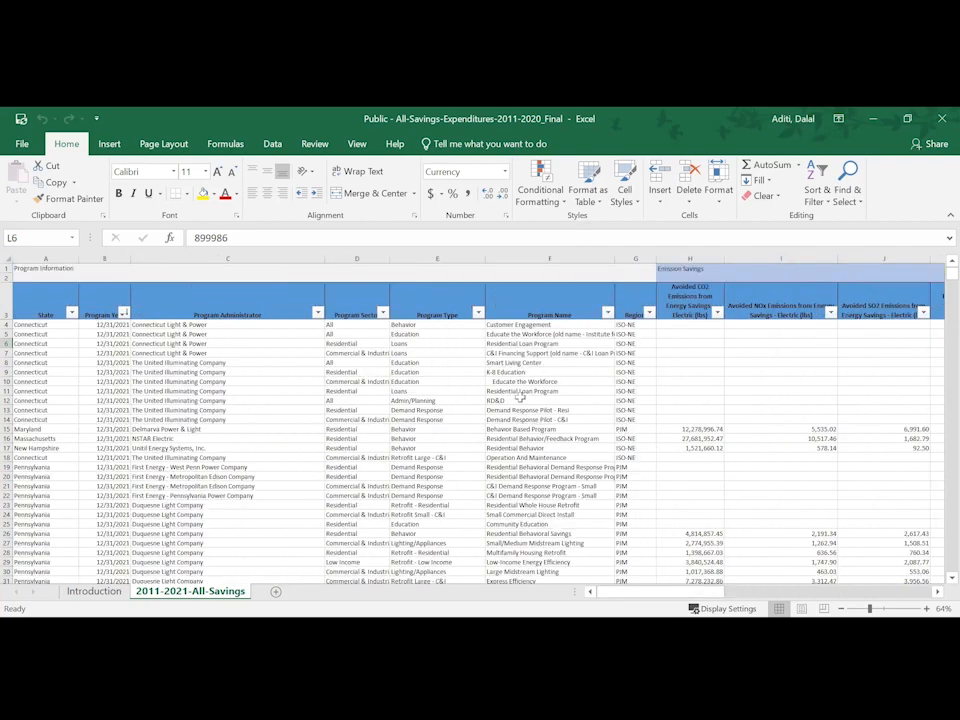
{"action": "left_click", "coordinate": [8, 300]}
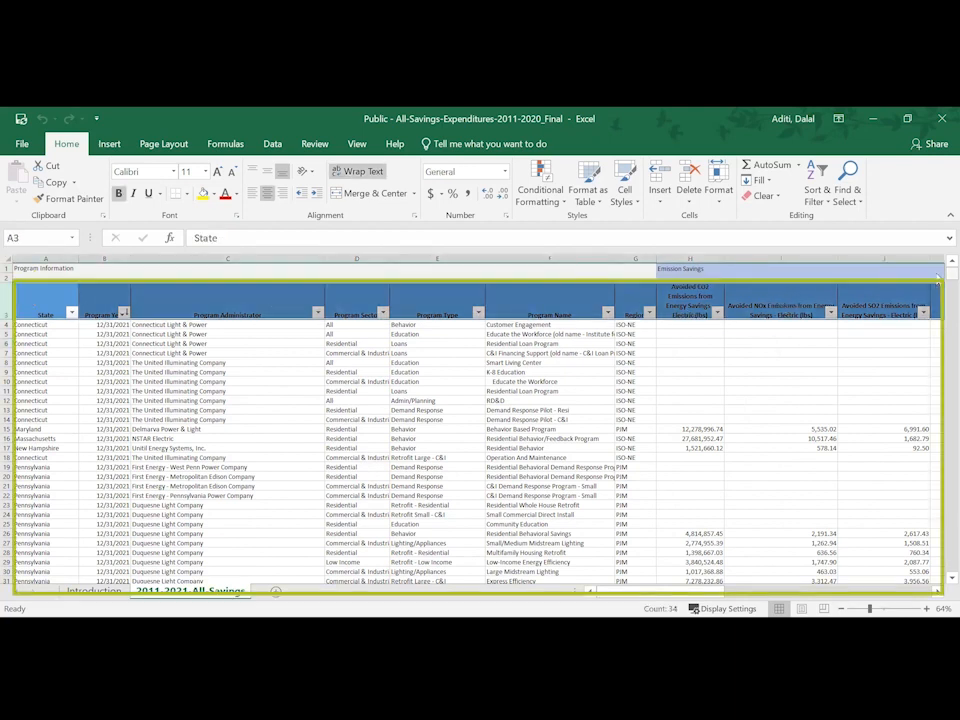
{"action": "left_click_drag", "start_coordinate": [937, 277], "coordinate": [937, 578]}
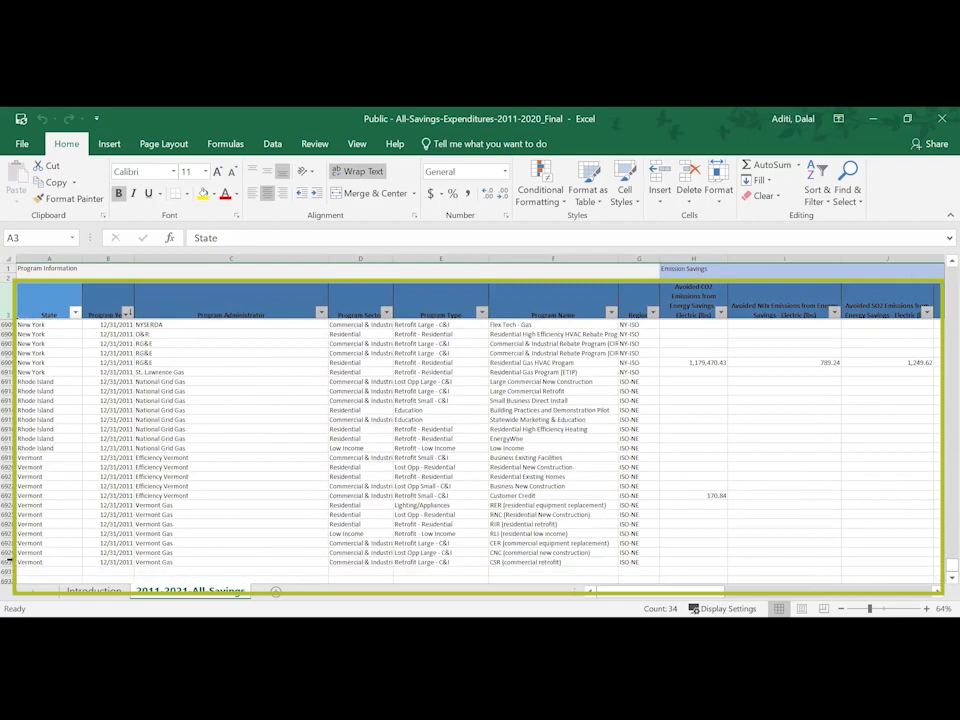
{"action": "left_click", "coordinate": [8, 562], "text": "shift"}
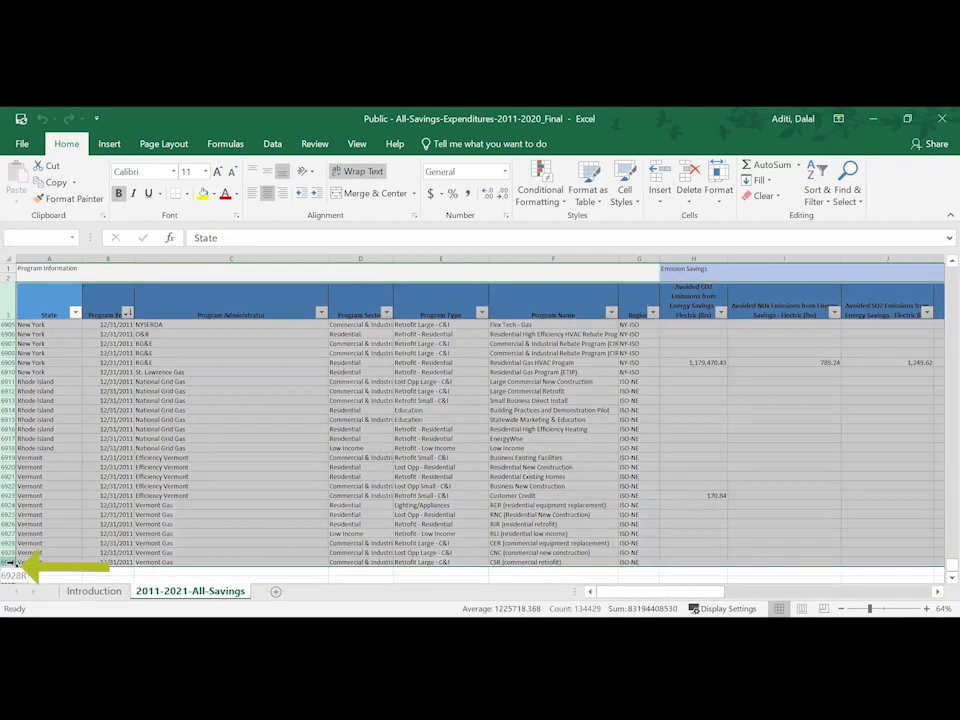
{"action": "left_click", "coordinate": [110, 144]}
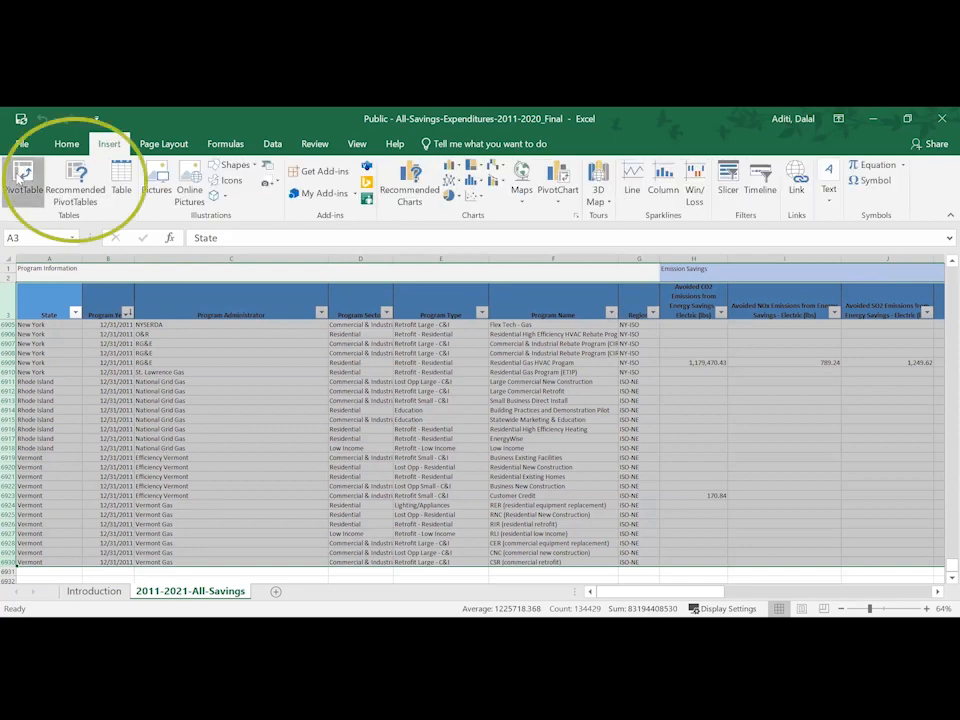
{"action": "left_click", "coordinate": [22, 178]}
{"action": "left_click", "coordinate": [800, 532]}
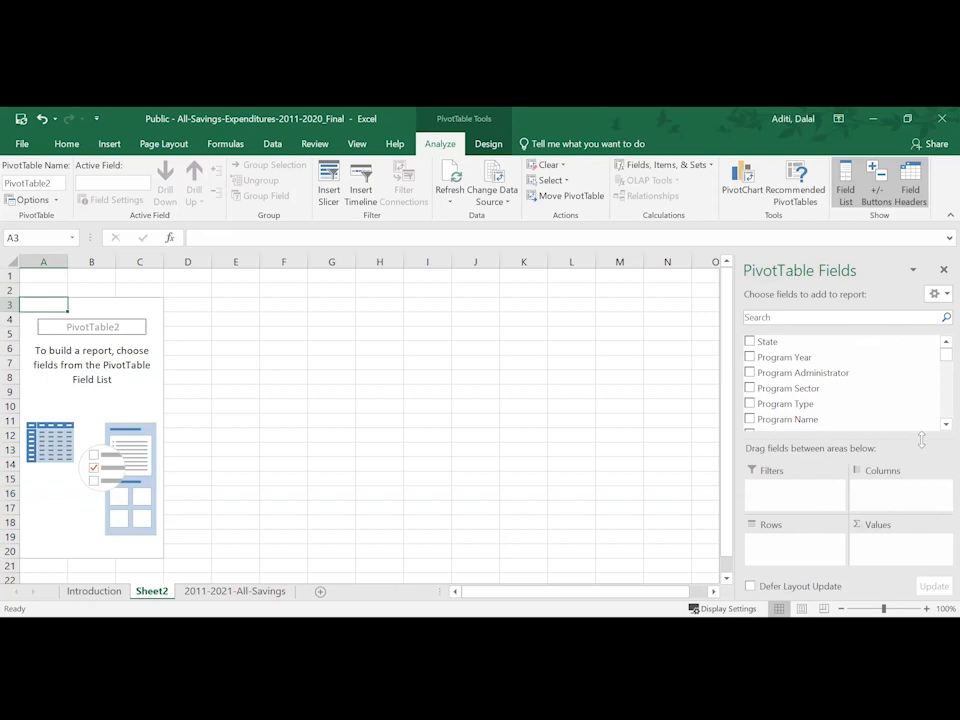
- Add Program Year, Program Sector, Electric Total Program expenditures and Net Annual Energy Savings Electric Meter Level (MWh) to the PivotTable, searching fields for "electric"
{"action": "left_click", "coordinate": [750, 357]}
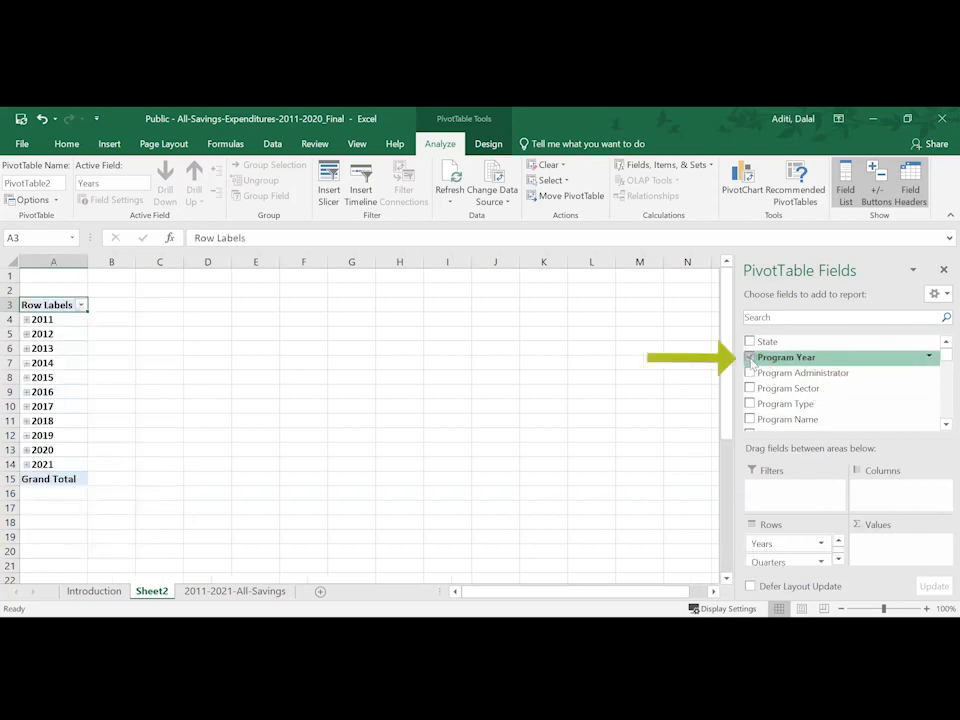
{"action": "left_click", "coordinate": [750, 388]}
{"action": "left_click", "coordinate": [776, 317]}
{"action": "type", "text": "electric"}
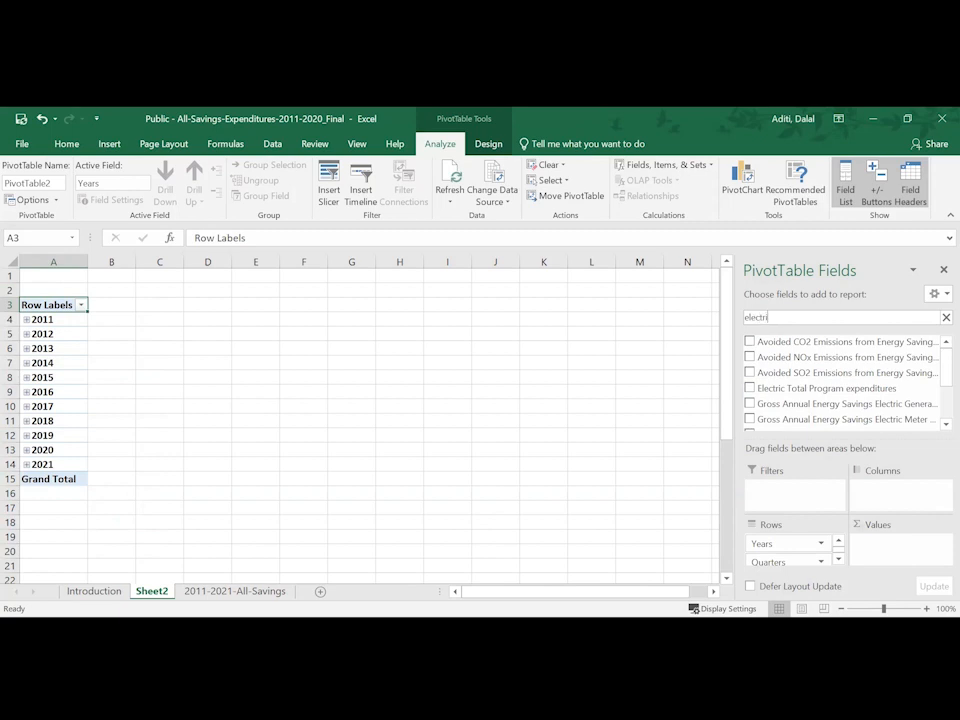
{"action": "left_click", "coordinate": [826, 388]}
{"action": "scroll", "coordinate": [826, 388], "scroll_direction": "down", "scroll_amount": 2}
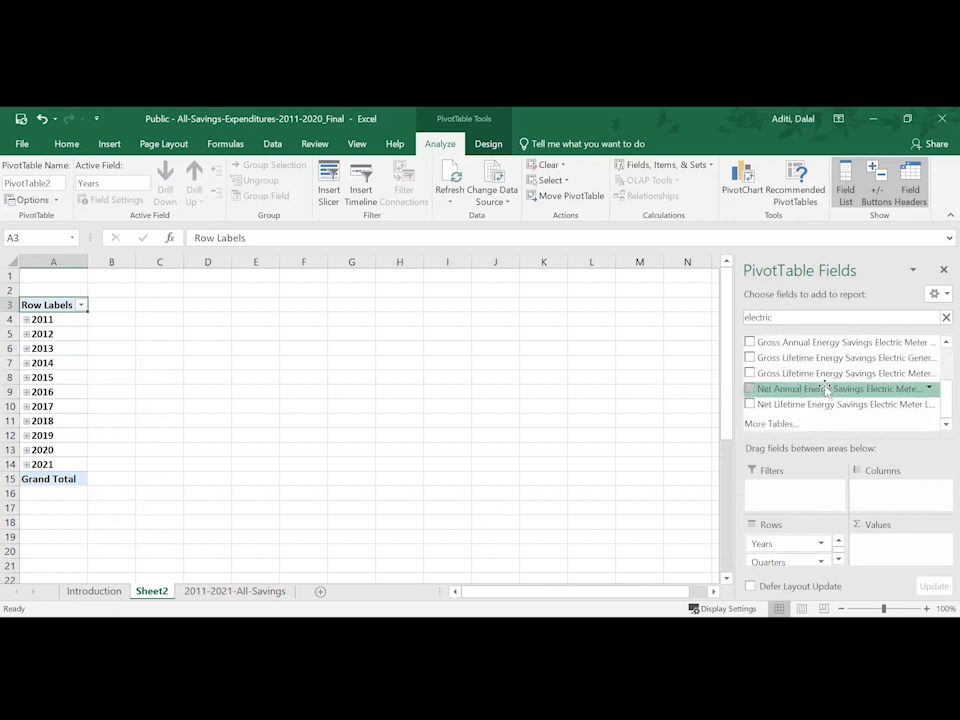
{"action": "left_click", "coordinate": [749, 389]}
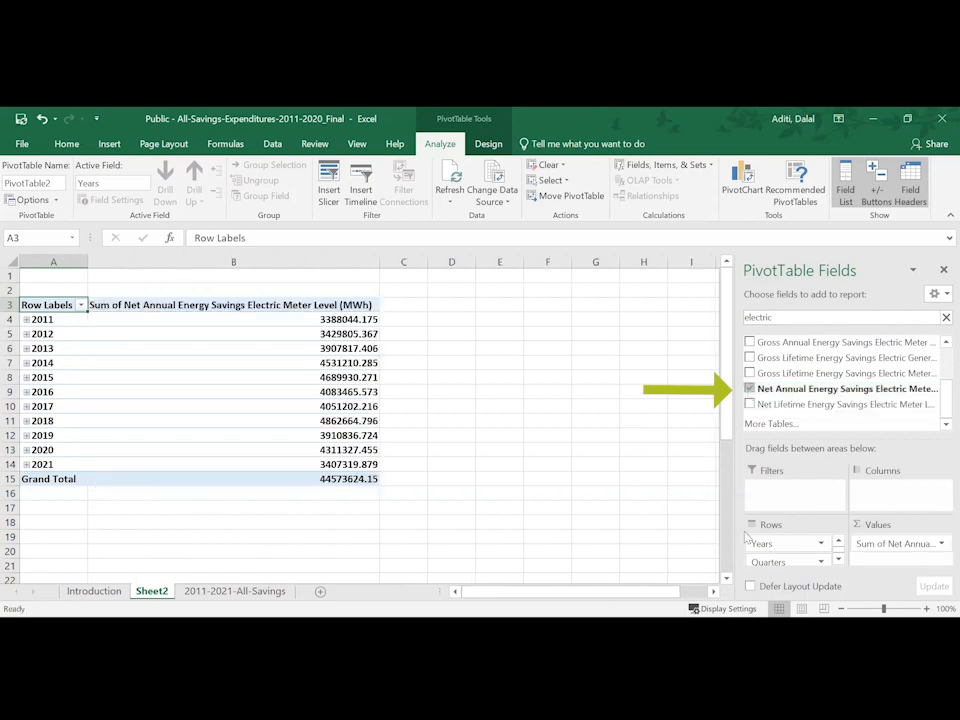
- Make Years a report filter and remove the Quarters and Program Year fields from the PivotTable rows
{"action": "left_click_drag", "start_coordinate": [758, 543], "coordinate": [764, 497]}
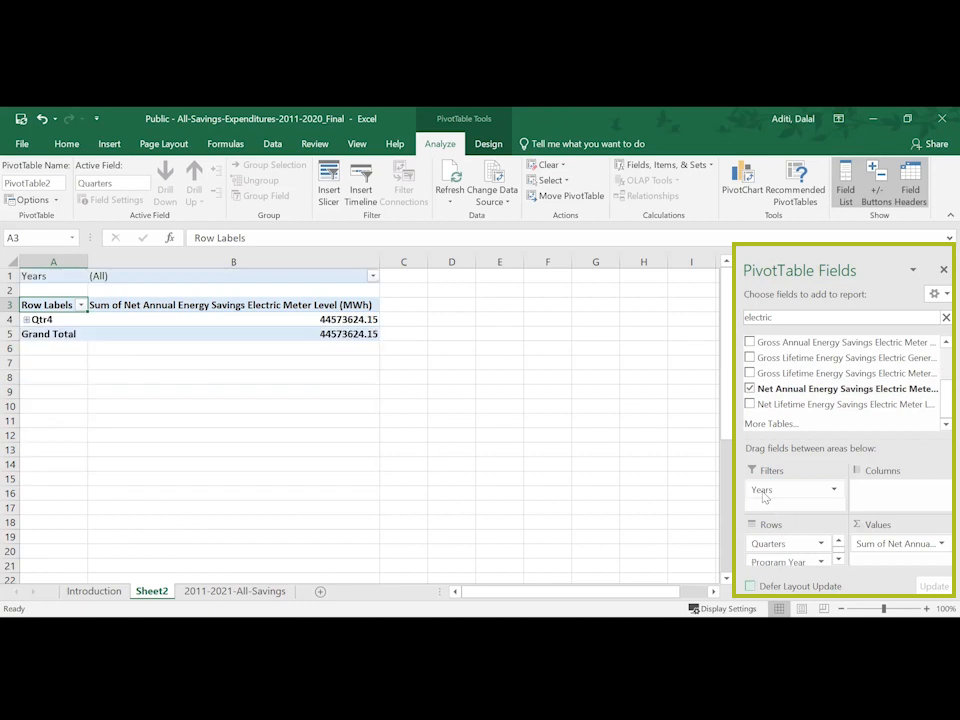
{"action": "left_click", "coordinate": [771, 545]}
{"action": "left_click", "coordinate": [788, 506]}
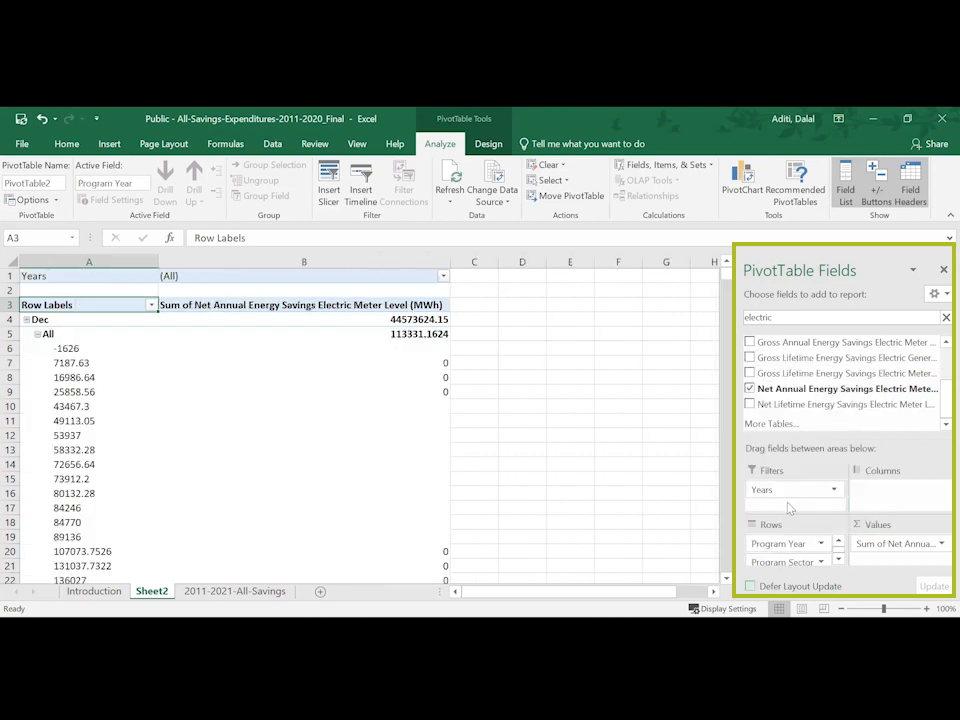
{"action": "left_click", "coordinate": [766, 545]}
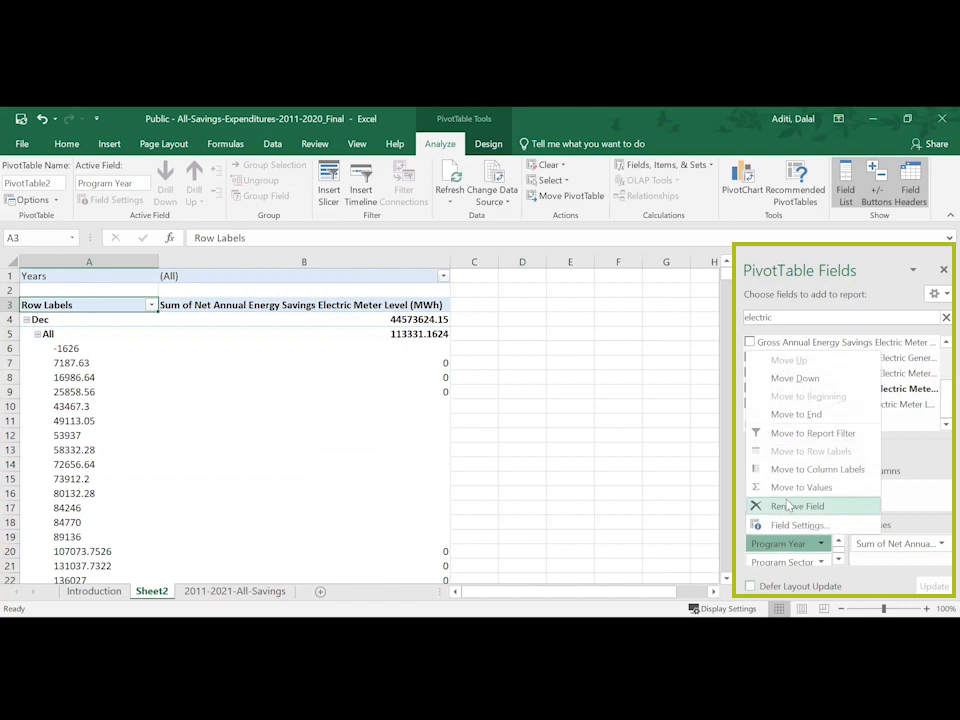
{"action": "left_click", "coordinate": [788, 506]}
- Move Electric Total Program expenditures from the rows to the values and summarize it by Sum
{"action": "left_click_drag", "start_coordinate": [785, 563], "coordinate": [866, 561]}
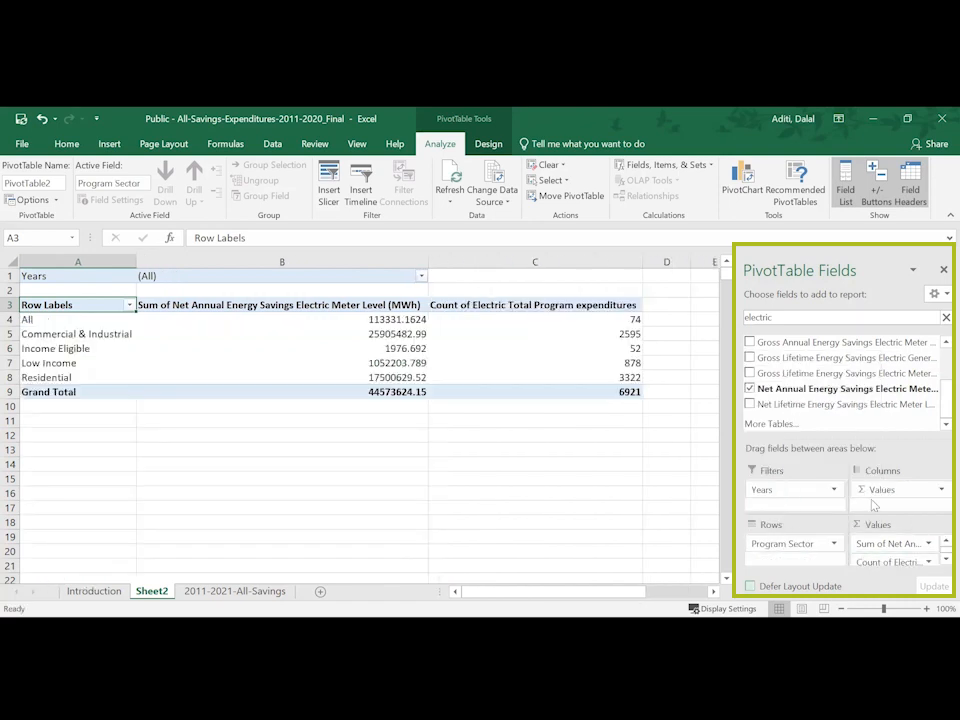
{"action": "left_click", "coordinate": [872, 561]}
{"action": "left_click", "coordinate": [877, 548]}
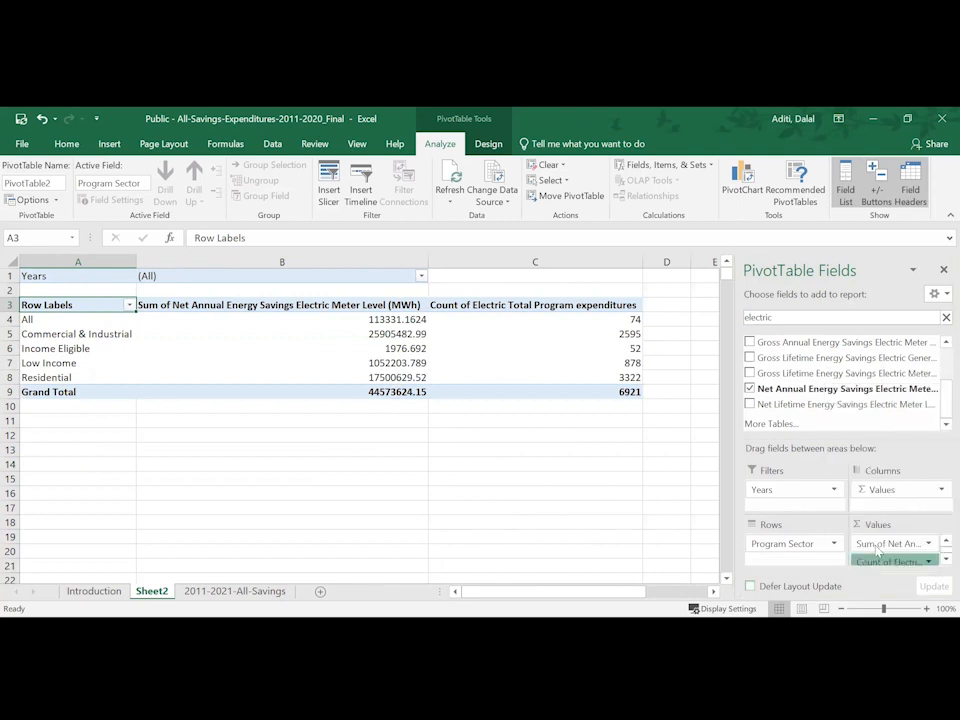
{"action": "left_click", "coordinate": [640, 427]}
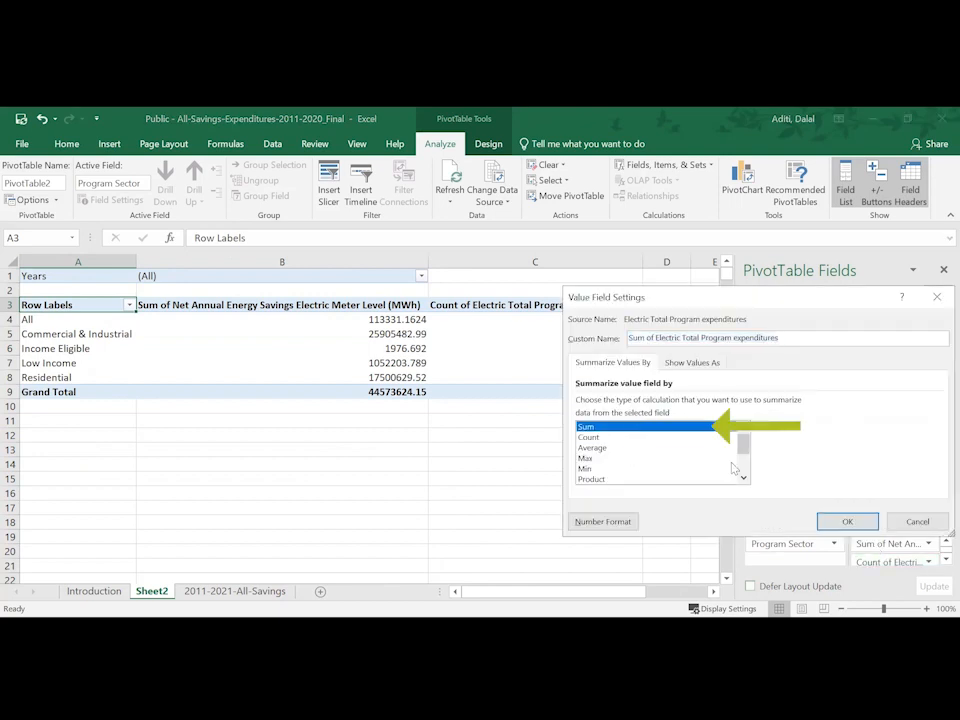
{"action": "left_click", "coordinate": [845, 522]}
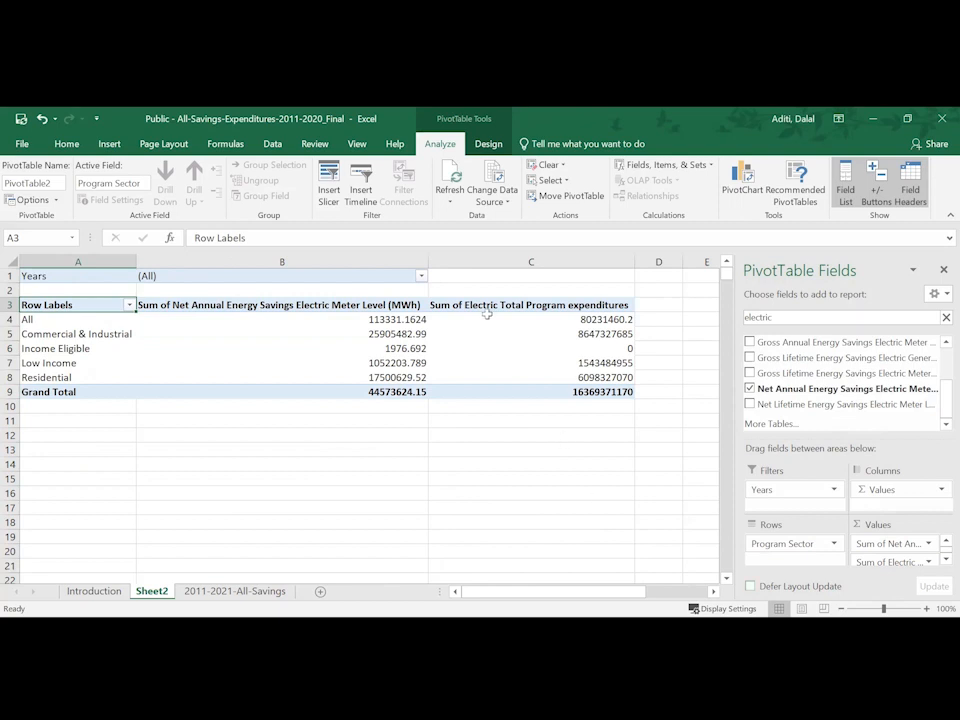
- Filter the PivotTable to the year 2020
{"action": "left_click", "coordinate": [422, 278]}
{"action": "scroll", "coordinate": [300, 360], "scroll_direction": "down", "scroll_amount": 2}
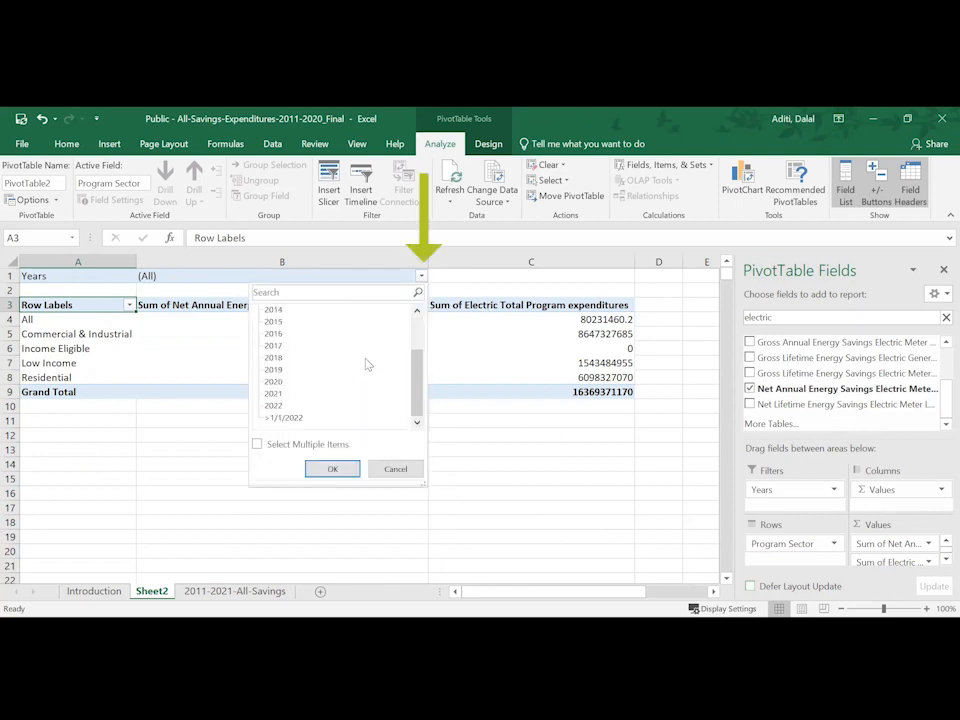
{"action": "left_click", "coordinate": [280, 382]}
{"action": "left_click", "coordinate": [345, 471]}
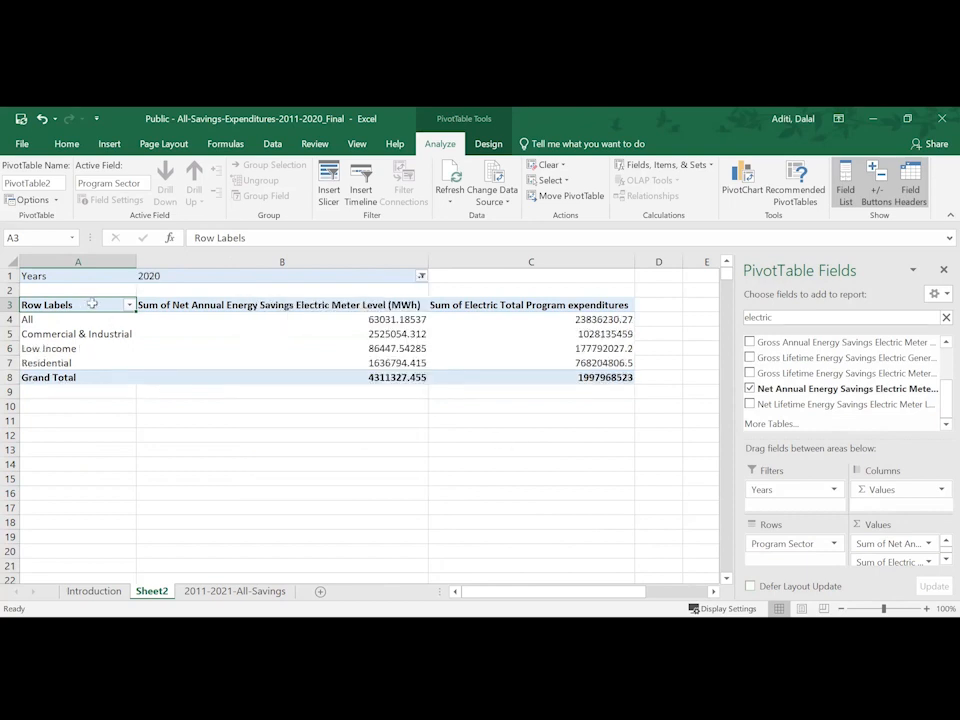
- Copy the PivotTable's headers and sector rows, without the grand total, and paste them starting at cell A13
{"action": "left_click_drag", "start_coordinate": [110, 305], "coordinate": [476, 345]}
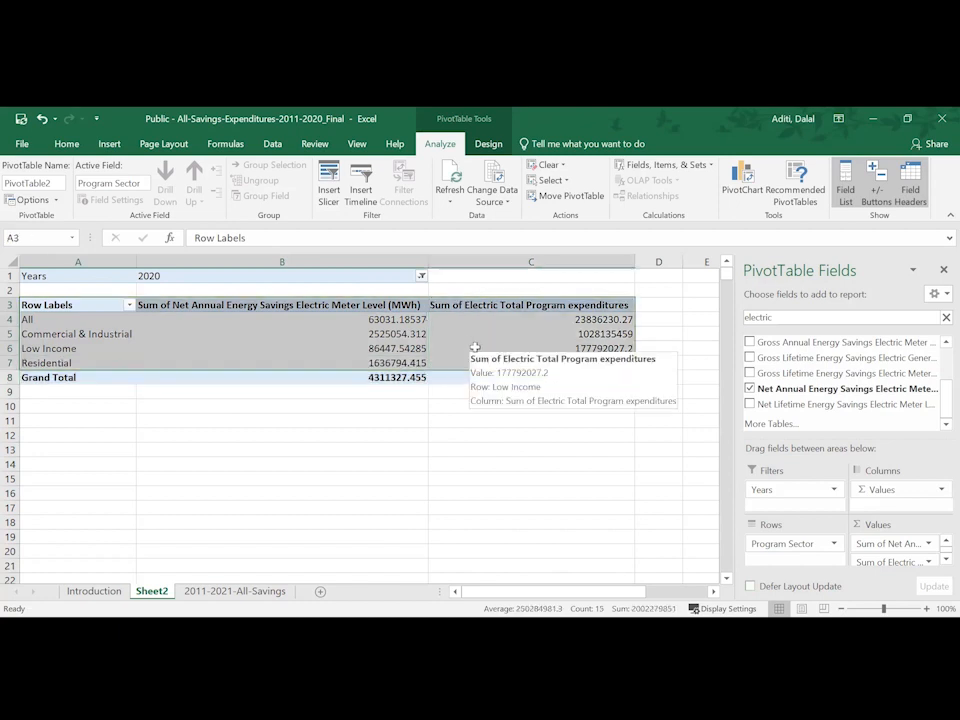
{"action": "key", "text": "ctrl+c"}
{"action": "left_click", "coordinate": [48, 442]}
{"action": "key", "text": "ctrl+v"}
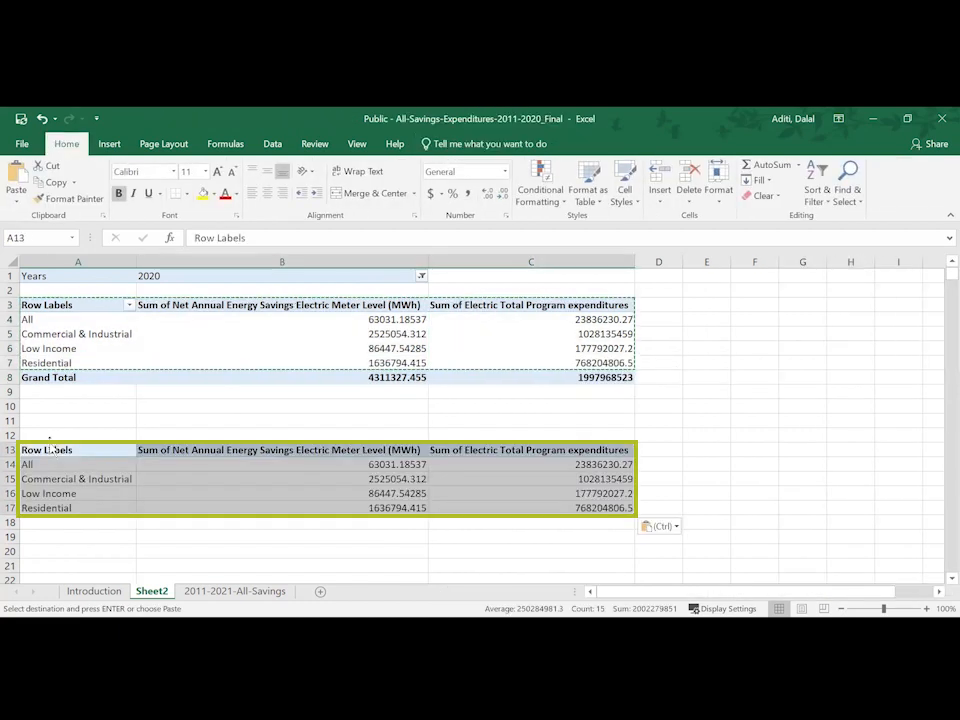
- Widen column D and enter the header "Expenditures/savings" in cell D13
{"action": "left_click", "coordinate": [649, 449]}
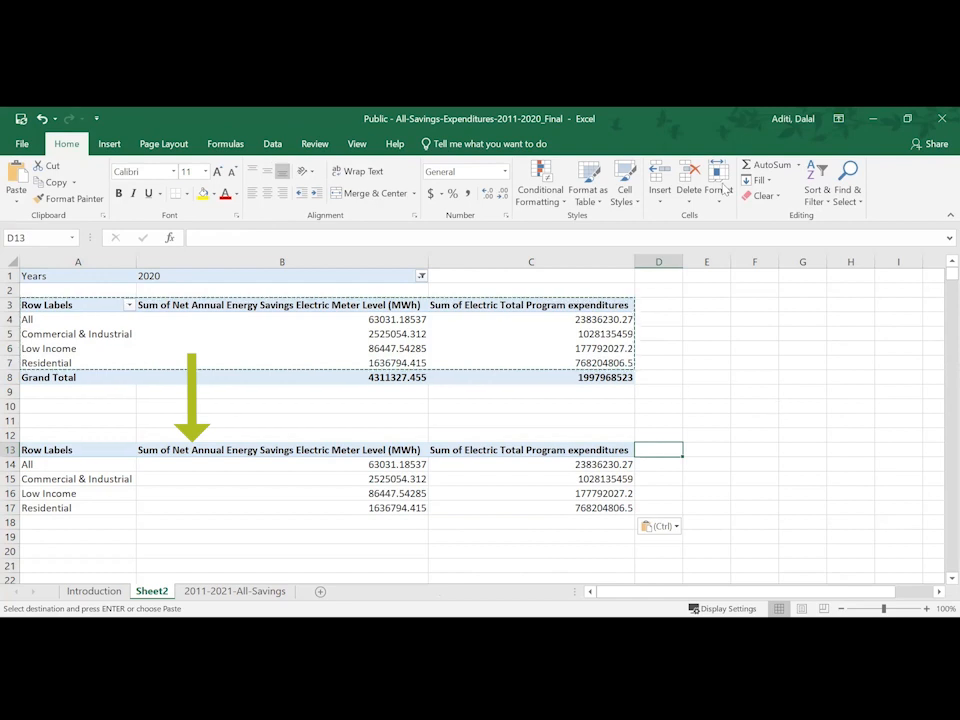
{"action": "left_click_drag", "start_coordinate": [682, 262], "coordinate": [741, 262]}
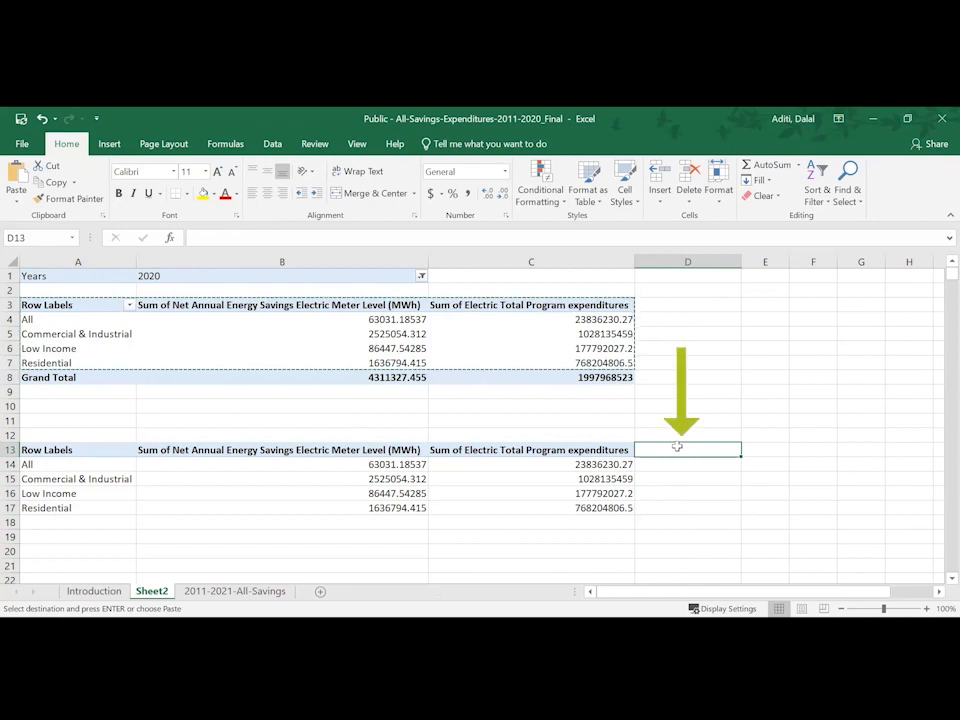
{"action": "type", "text": "E"}
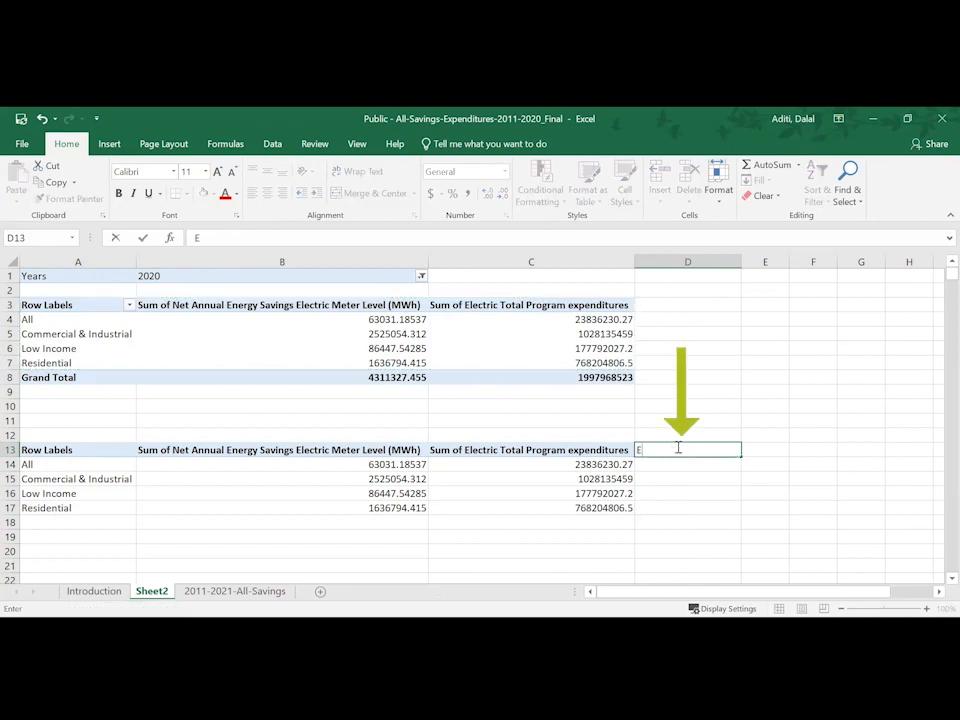
{"action": "type", "text": "xpenditures/savings"}
{"action": "key", "text": "Return"}
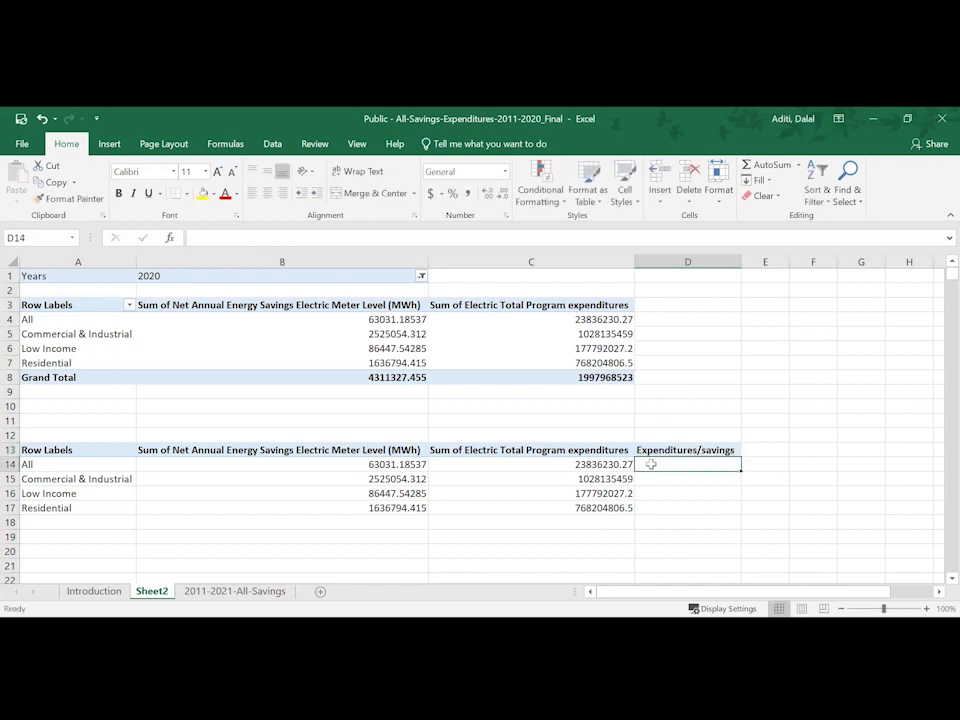
- Enter the formula =C14/B14 in cell D14 and fill it down to D17
{"action": "type", "text": "="}
{"action": "left_click", "coordinate": [534, 462]}
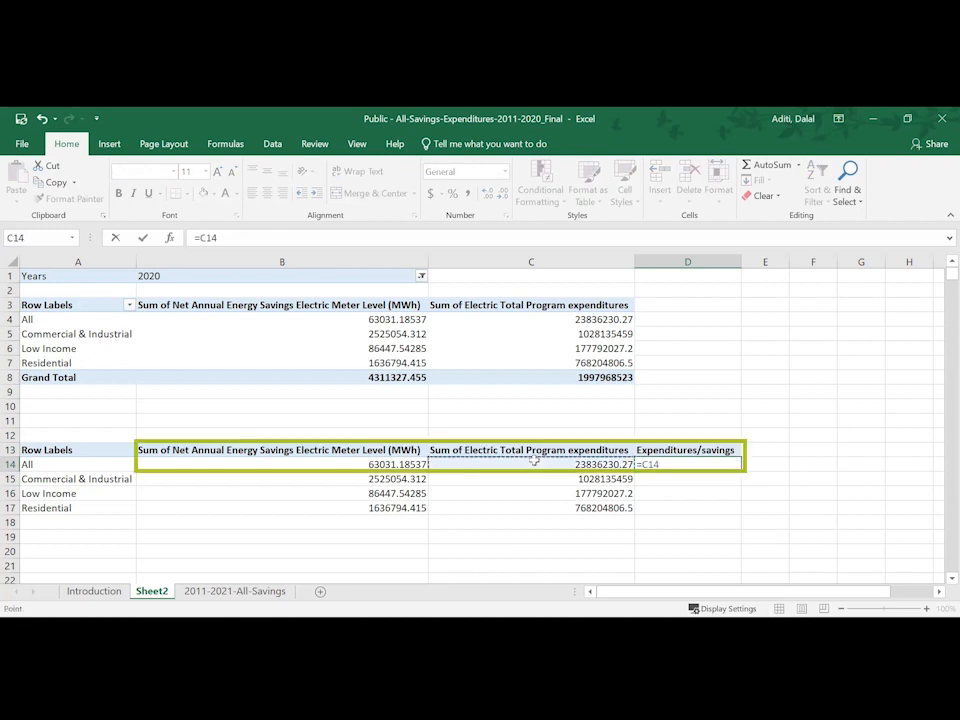
{"action": "type", "text": "/"}
{"action": "left_click", "coordinate": [400, 461]}
{"action": "key", "text": "Return"}
{"action": "left_click", "coordinate": [678, 463]}
{"action": "left_click_drag", "start_coordinate": [741, 471], "coordinate": [735, 512]}
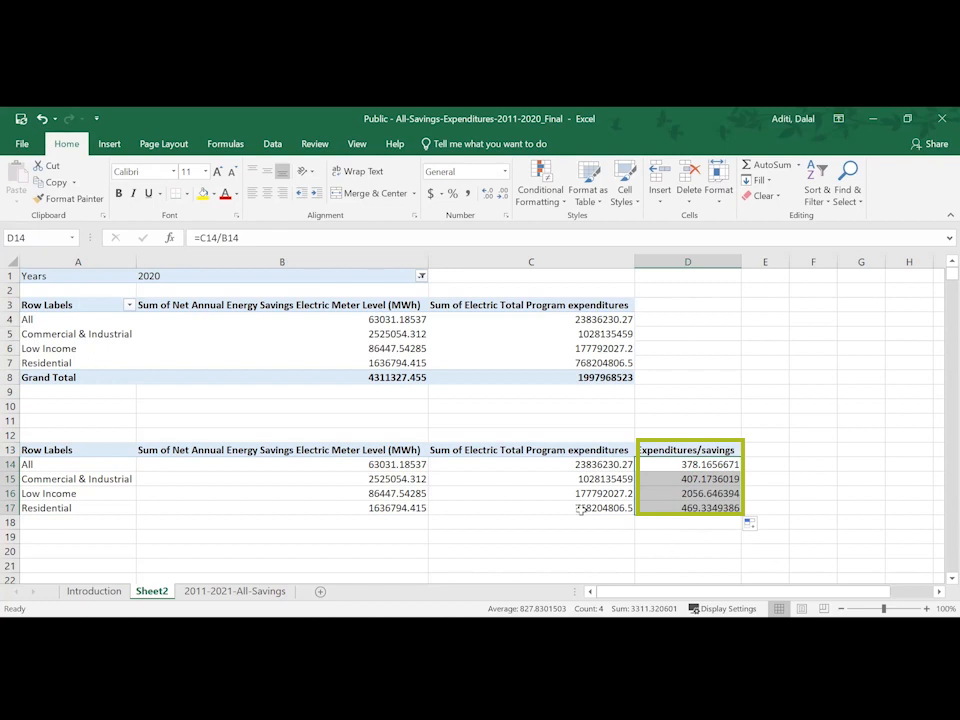
{"action": "left_click", "coordinate": [623, 519]}
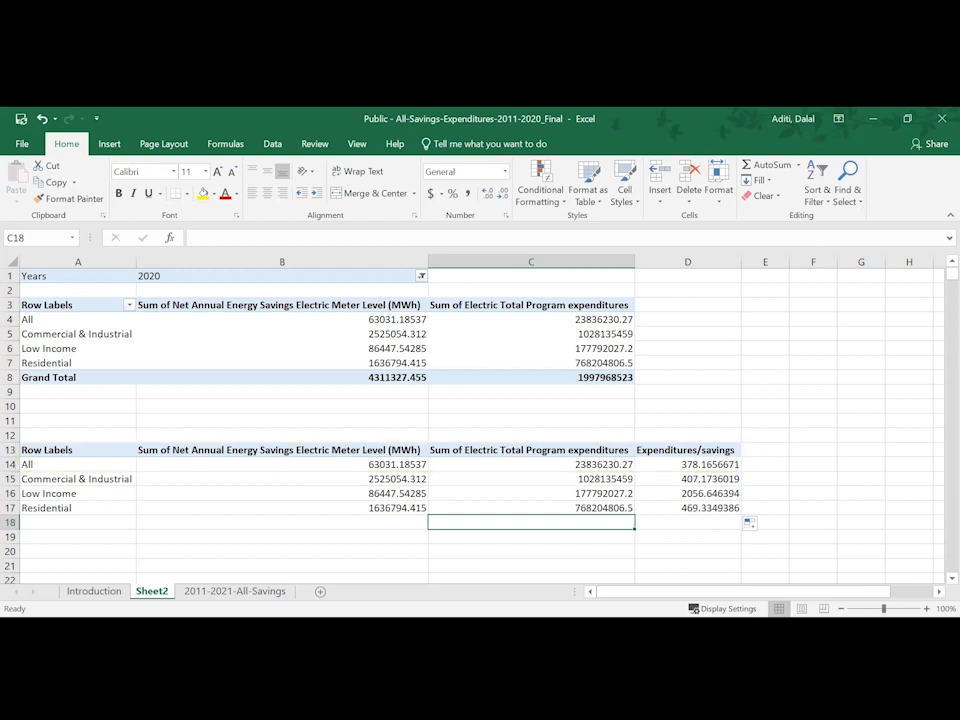
- Filter the Program Sector column on the 2011-2021-All-Savings sheet to show only "All"
{"action": "key", "text": "ctrl+Page_Down"}
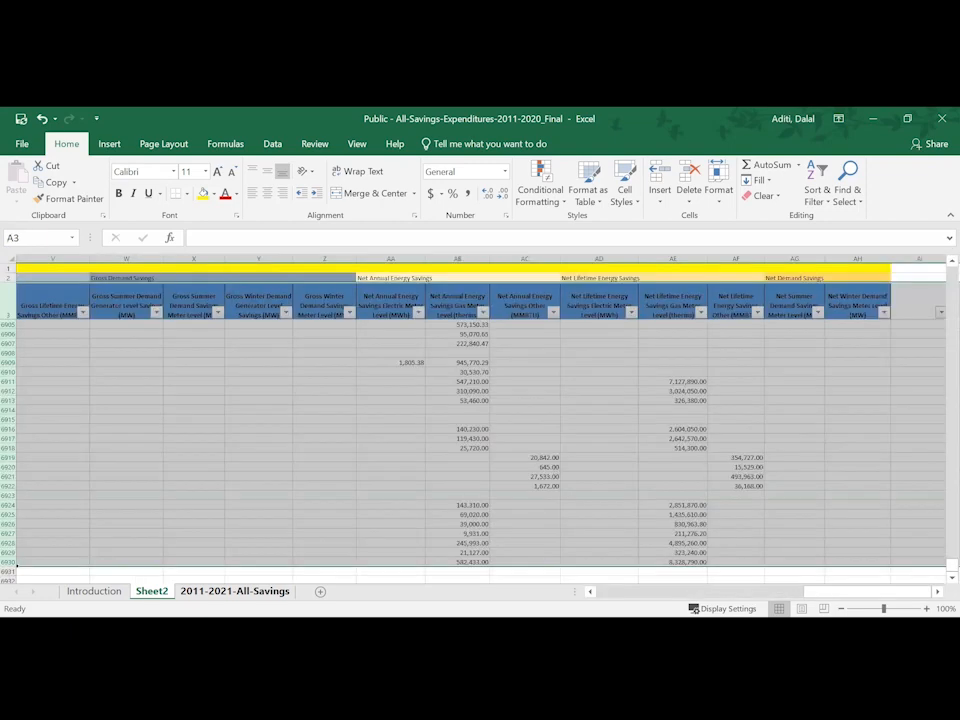
{"action": "left_click", "coordinate": [333, 459]}
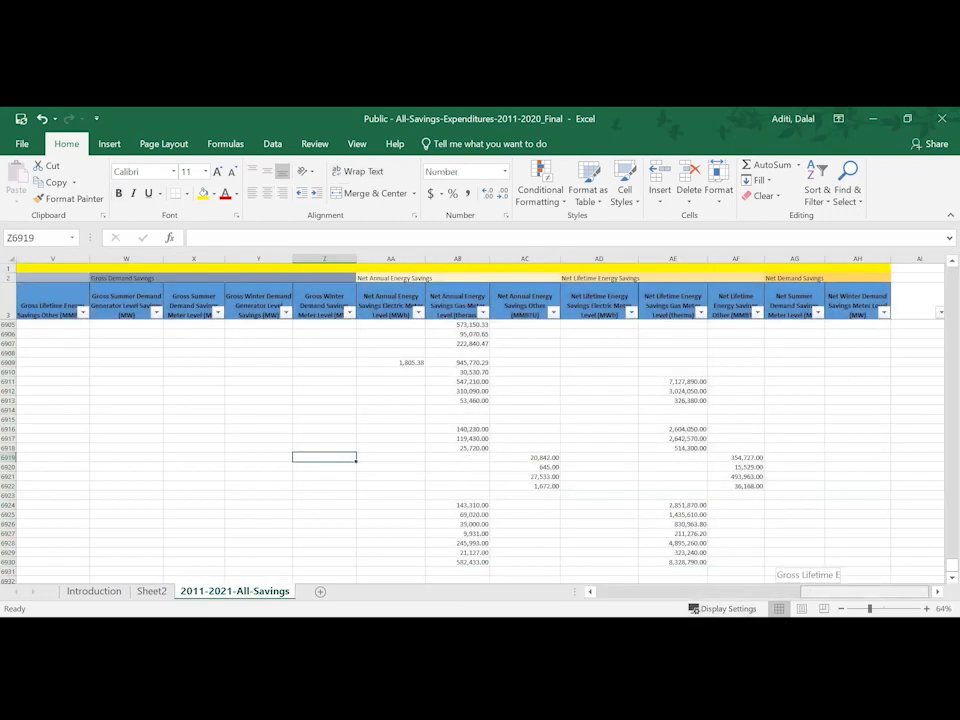
{"action": "scroll", "coordinate": [480, 440], "scroll_direction": "left", "scroll_amount": 10}
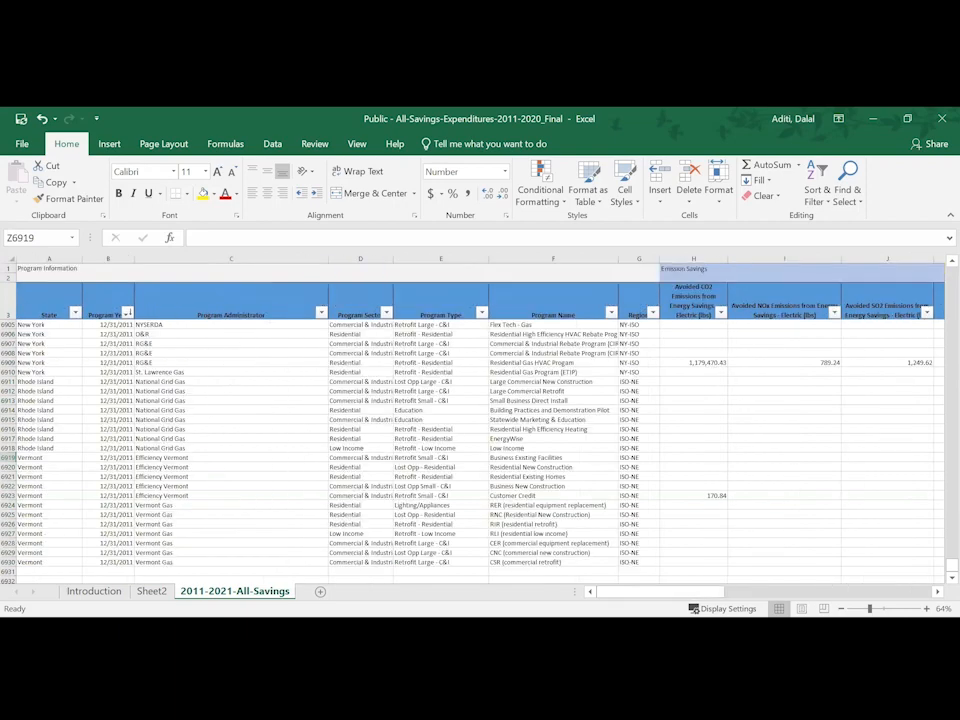
{"action": "left_click_drag", "start_coordinate": [950, 566], "coordinate": [938, 258]}
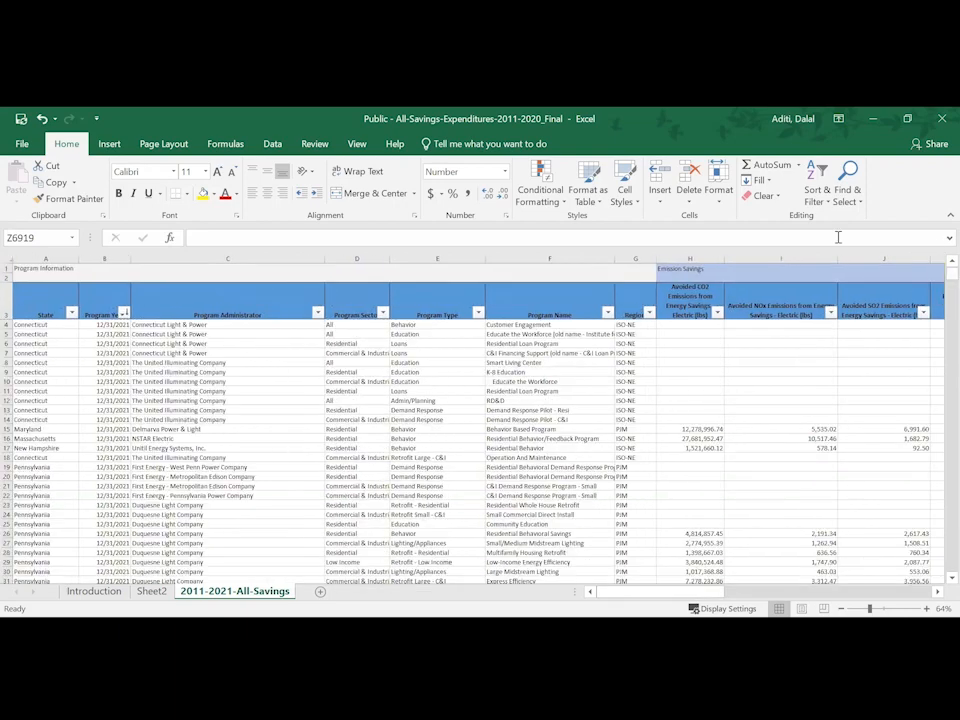
{"action": "left_click", "coordinate": [384, 314]}
{"action": "left_click", "coordinate": [216, 444]}
{"action": "left_click", "coordinate": [226, 457]}
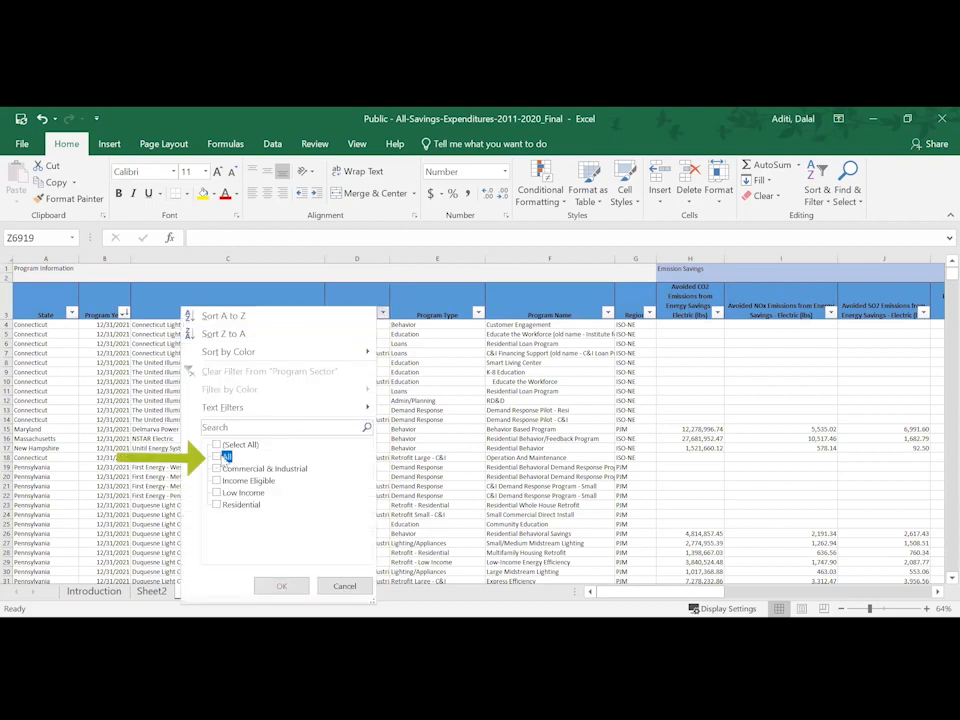
{"action": "left_click", "coordinate": [280, 587]}
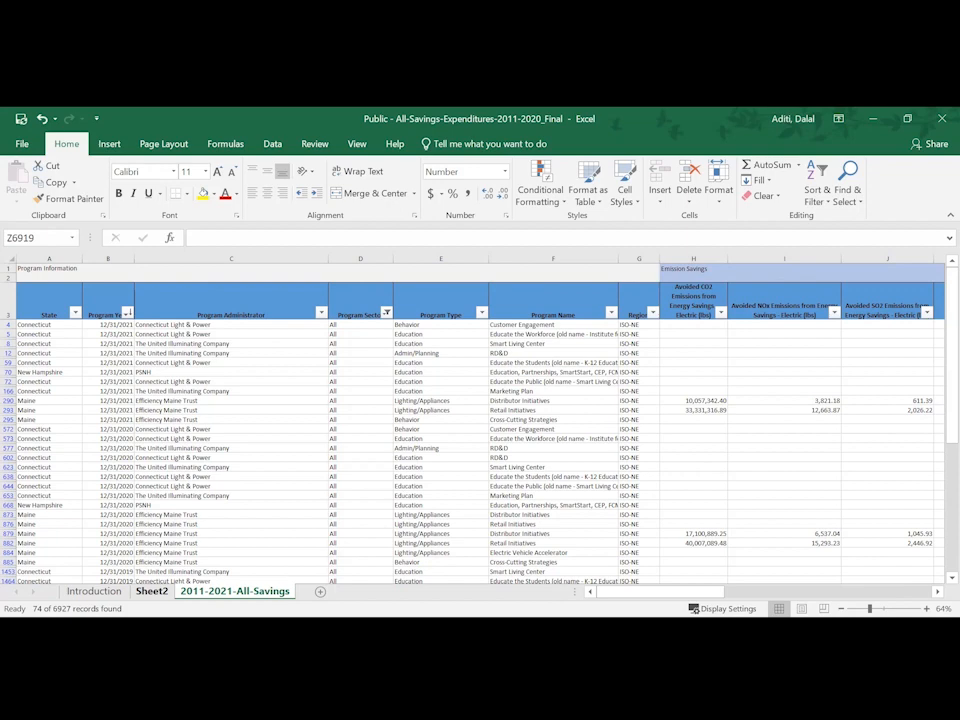
- Replace Program Sector with Program Type as the rows of the PivotTable on Sheet2, overwriting the existing data below it
{"action": "left_click", "coordinate": [152, 591]}
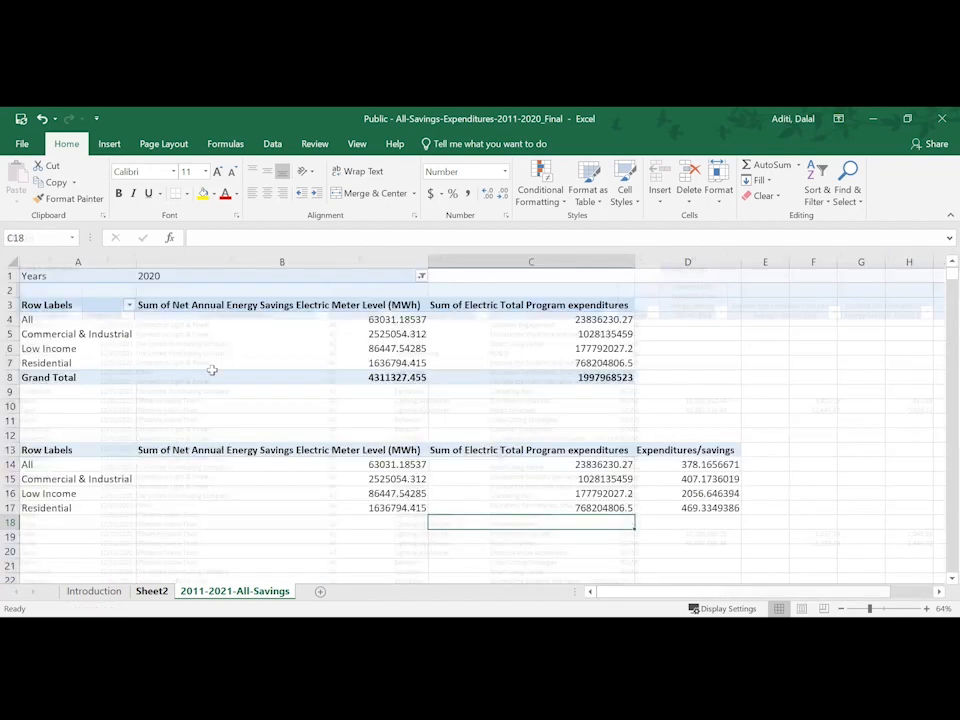
{"action": "left_click", "coordinate": [135, 302]}
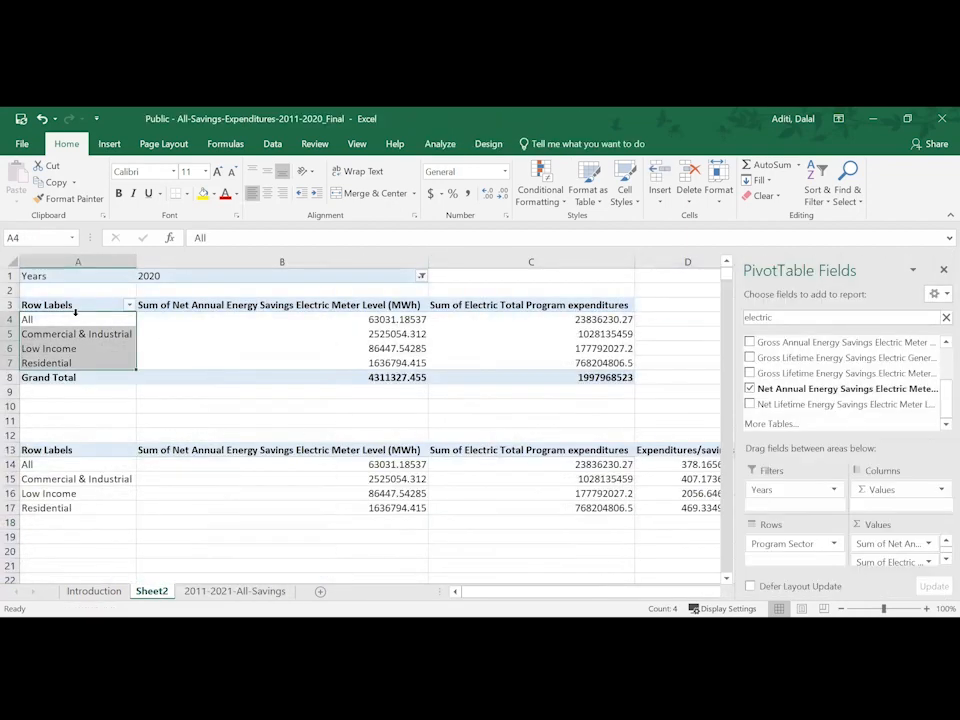
{"action": "left_click", "coordinate": [77, 305]}
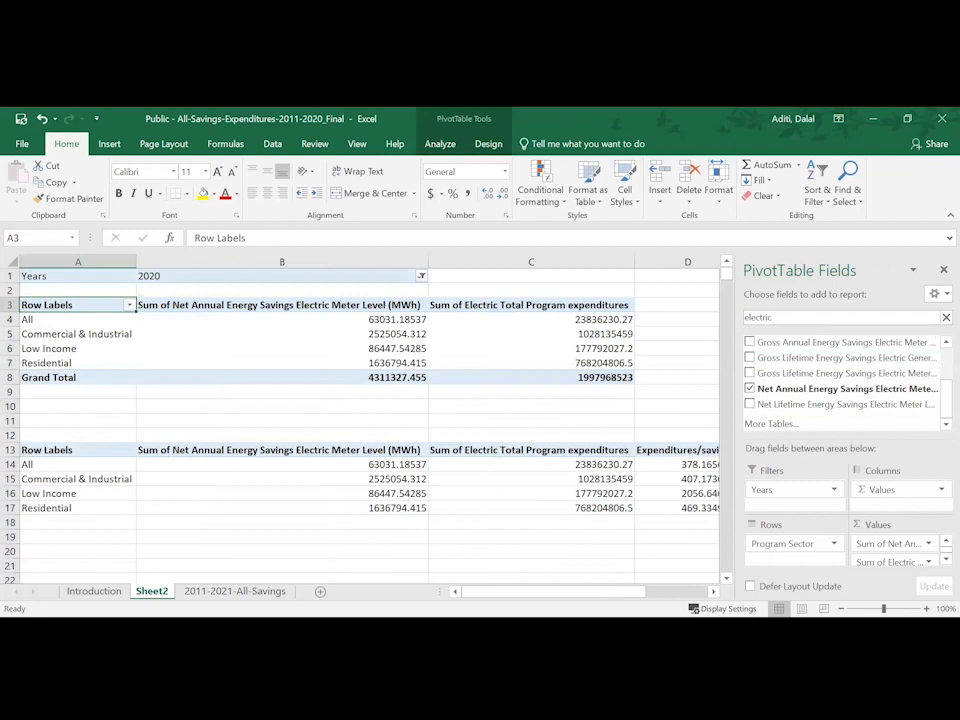
{"action": "left_click", "coordinate": [945, 317]}
{"action": "scroll", "coordinate": [765, 372], "scroll_direction": "up", "scroll_amount": 2}
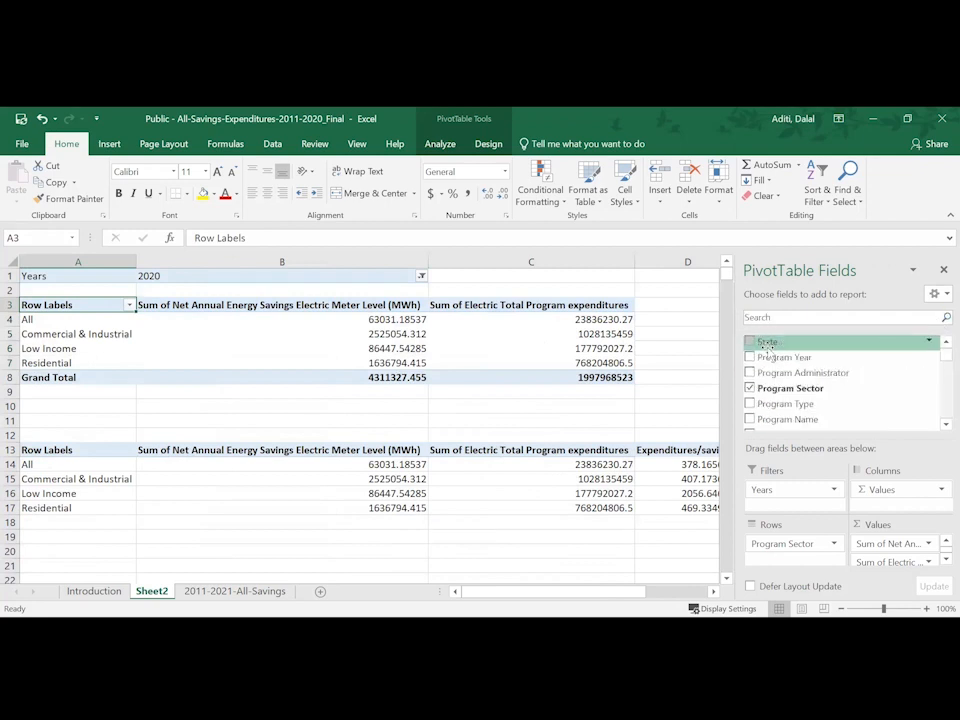
{"action": "left_click", "coordinate": [750, 389]}
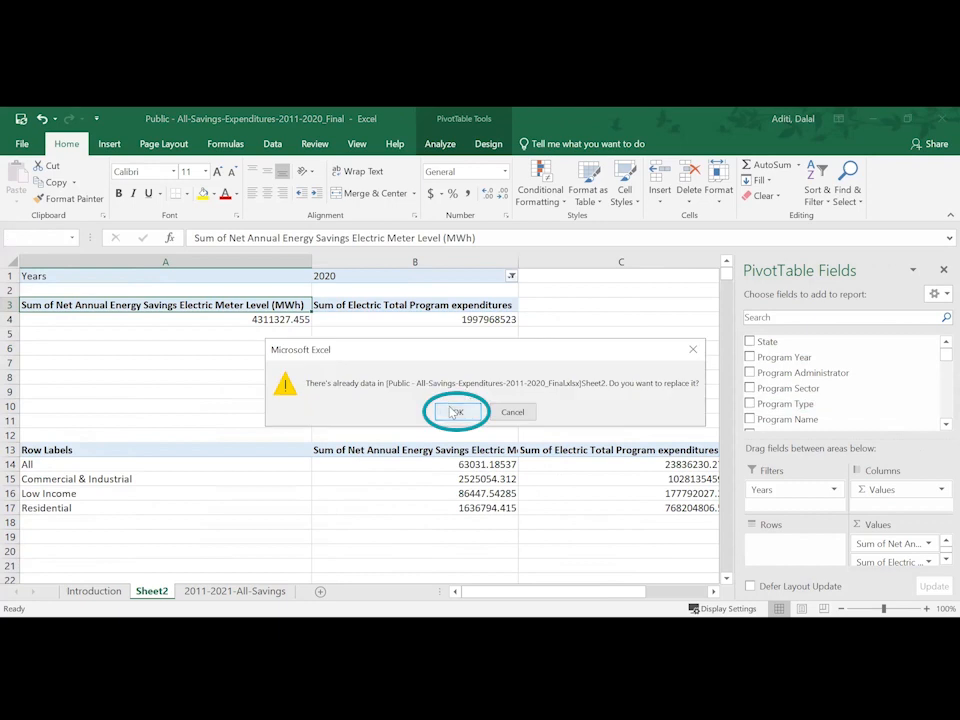
{"action": "left_click", "coordinate": [453, 412]}
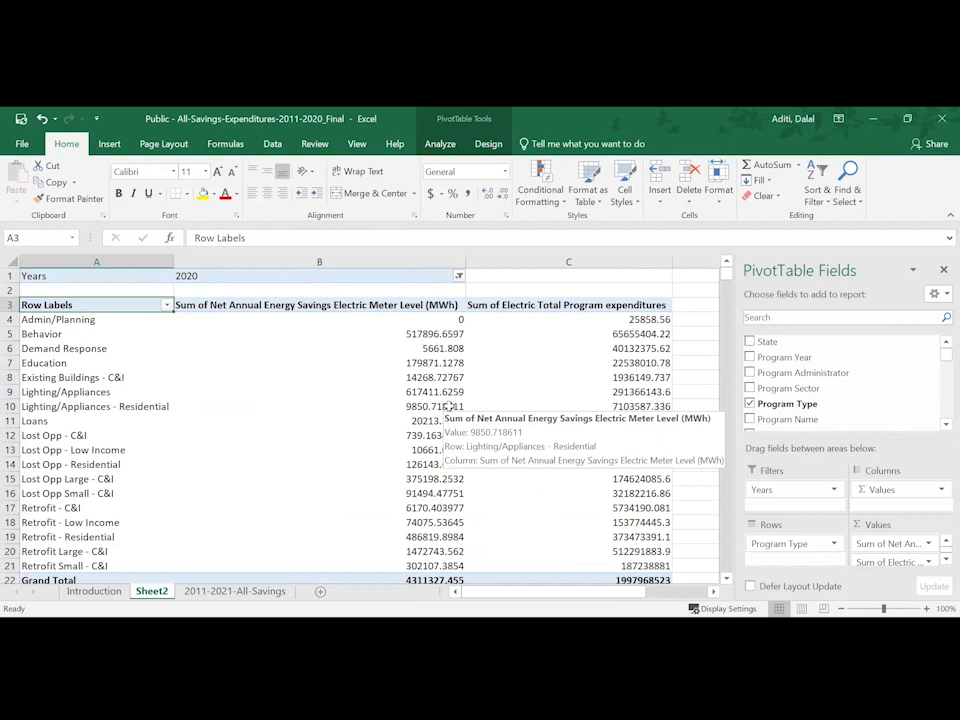
- Copy the PivotTable's headers and program type rows, without the grand total, and paste them starting at cell A25
{"action": "left_click_drag", "start_coordinate": [128, 305], "coordinate": [504, 564]}
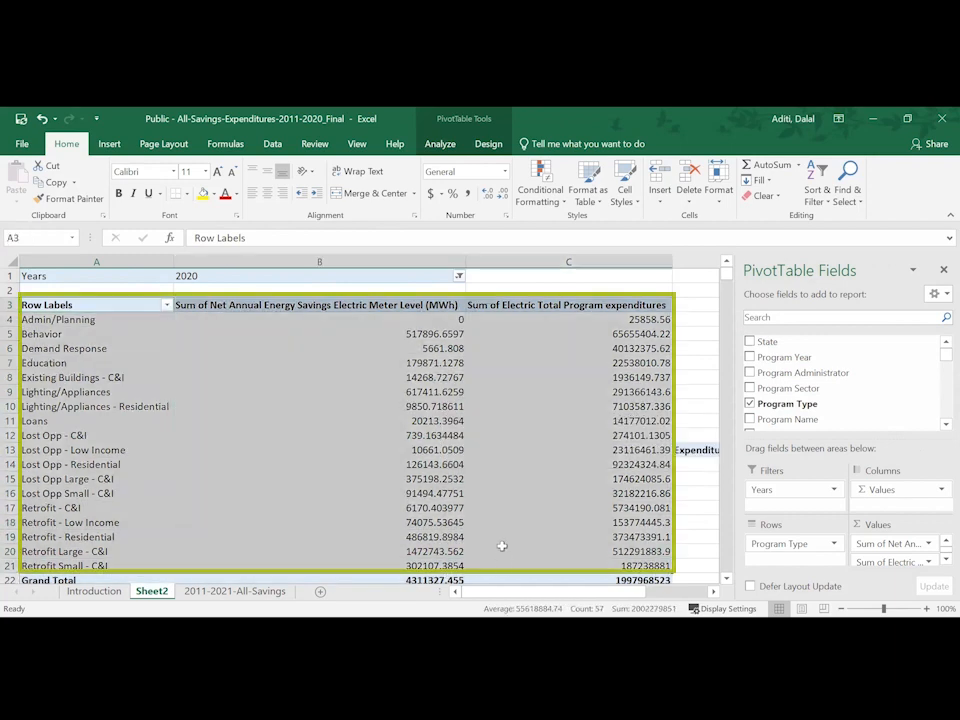
{"action": "key", "text": "ctrl+c"}
{"action": "scroll", "coordinate": [502, 546], "scroll_direction": "down", "scroll_amount": 5}
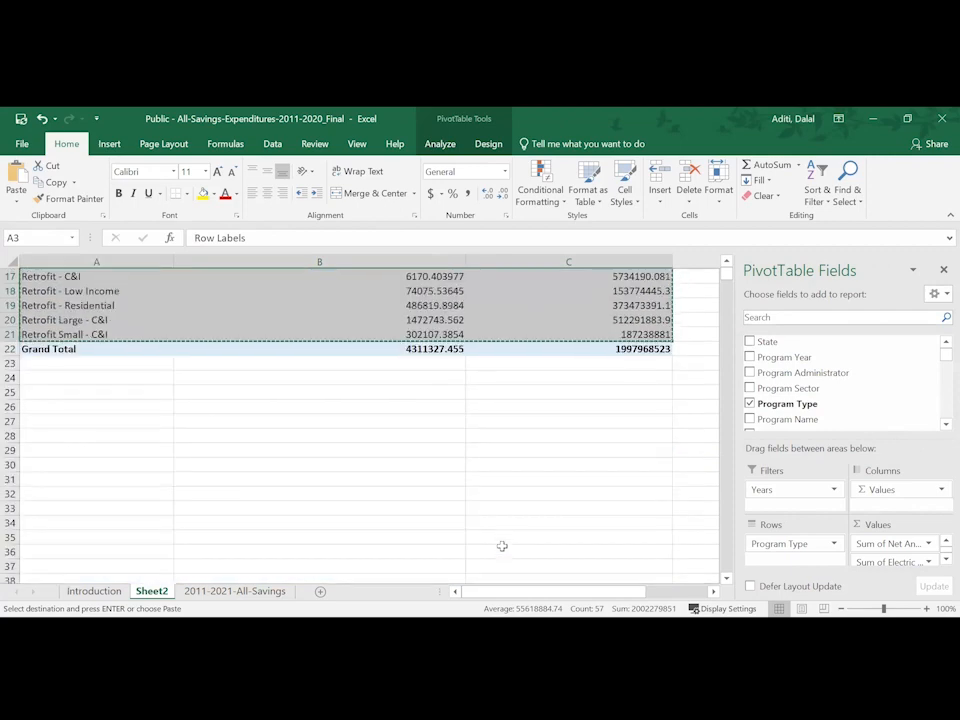
{"action": "left_click", "coordinate": [66, 393]}
{"action": "key", "text": "ctrl+v"}
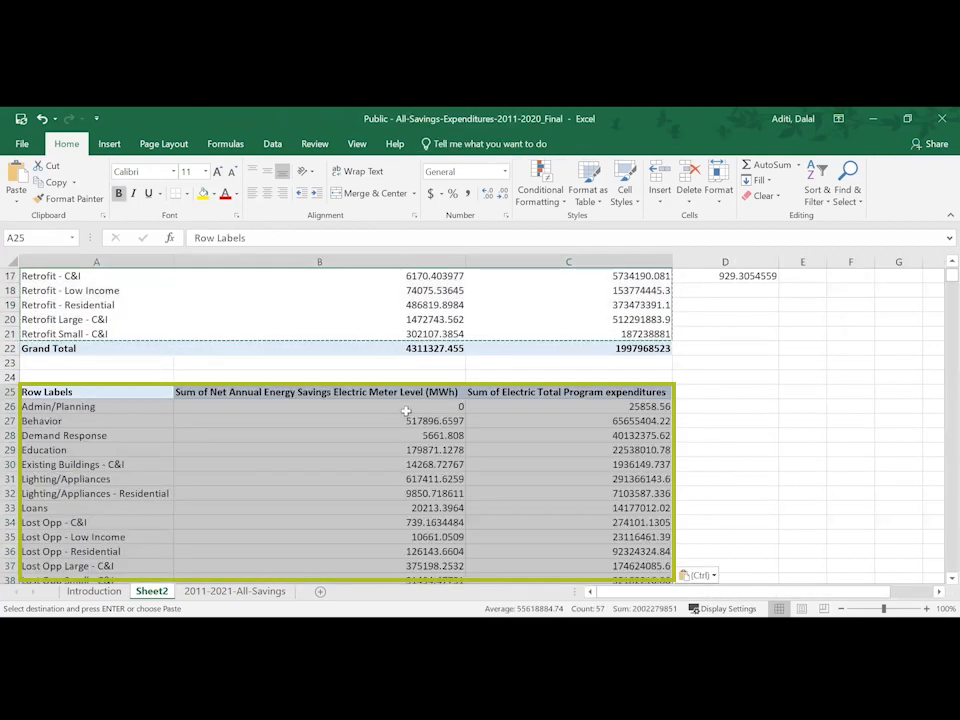
- Enter the header "Expenditures/savings" in cell D25
{"action": "left_click", "coordinate": [702, 389]}
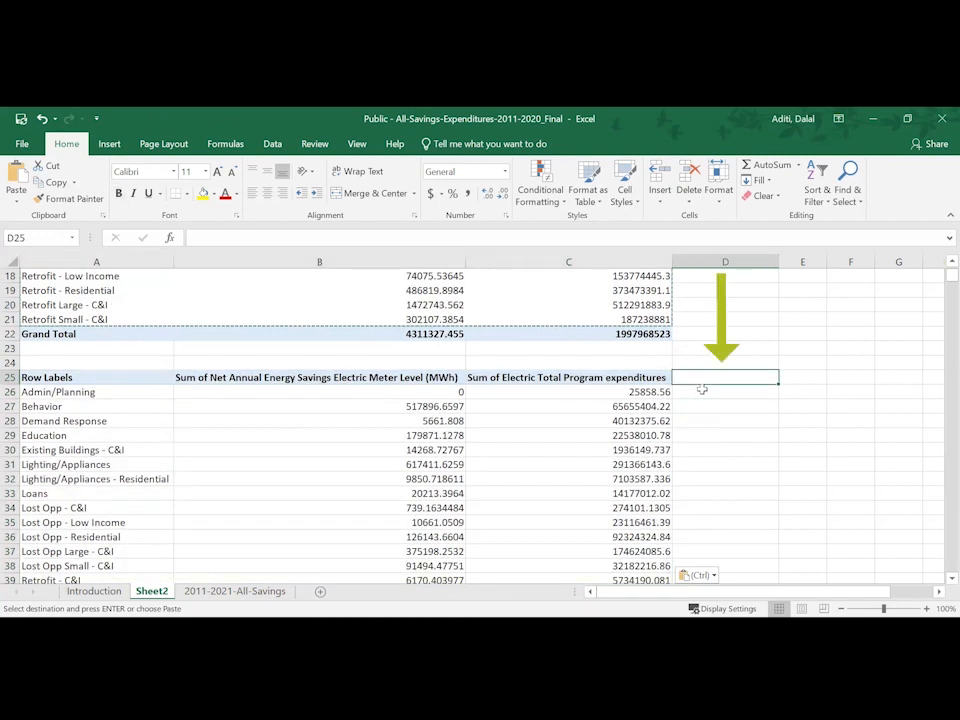
{"action": "type", "text": "Expen"}
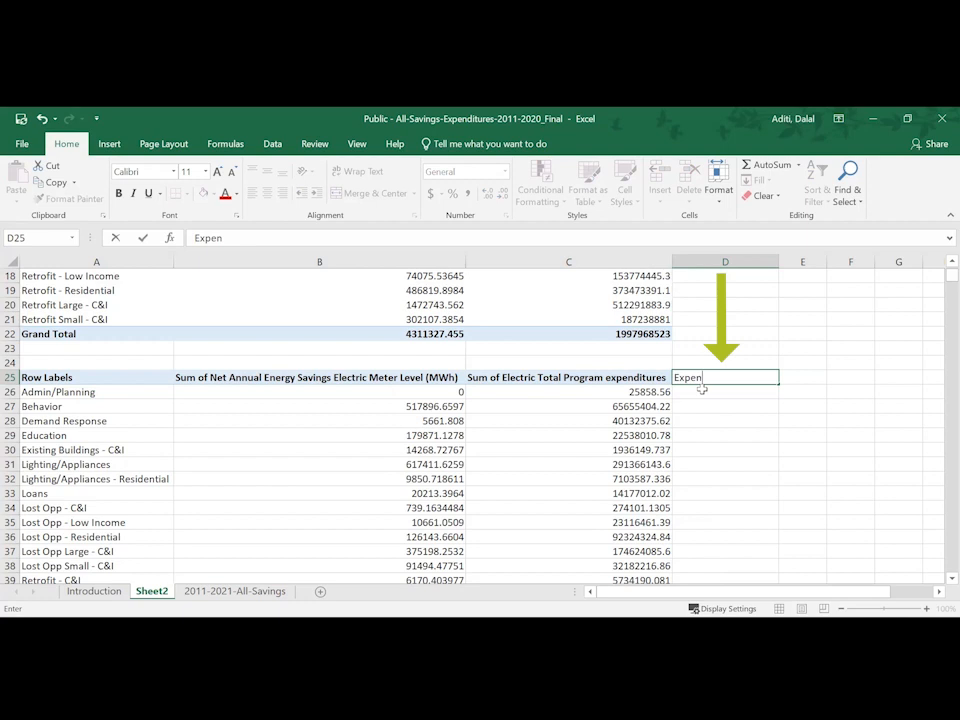
{"action": "type", "text": "ditures/savings"}
{"action": "key", "text": "Return"}
- Enter the formula =C26/B26 in cell D26 and fill it down to D43
{"action": "type", "text": "="}
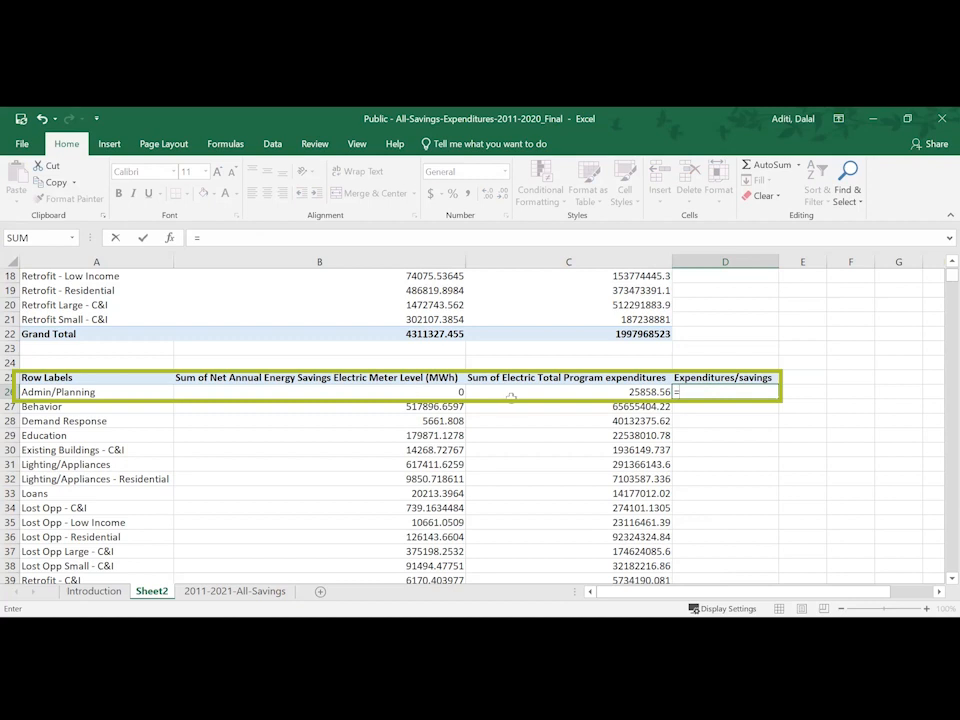
{"action": "left_click", "coordinate": [512, 399]}
{"action": "type", "text": "/"}
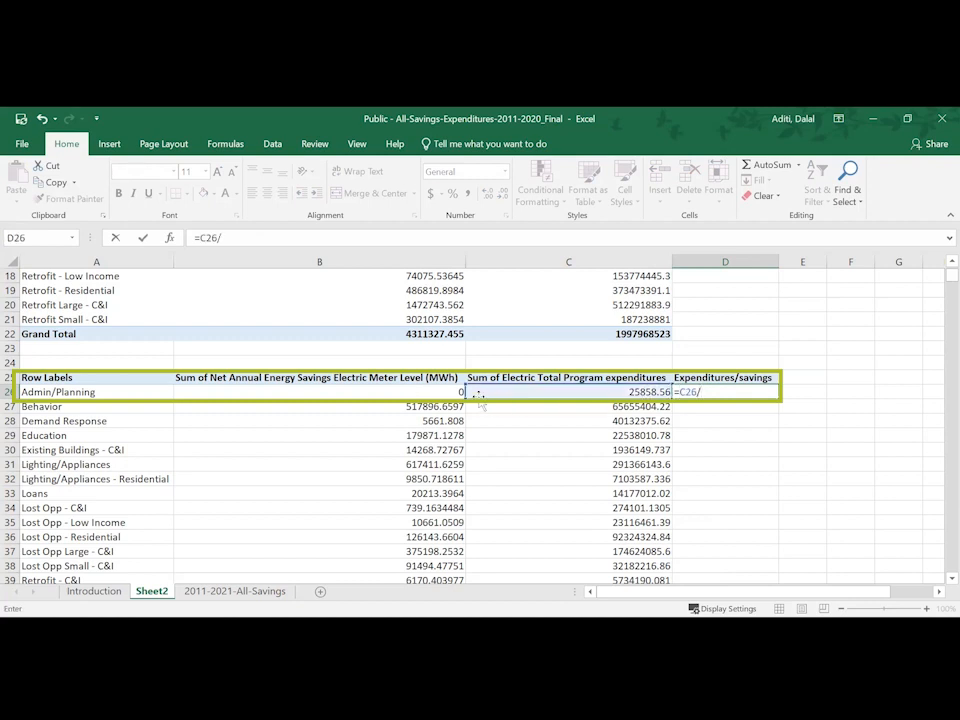
{"action": "left_click", "coordinate": [445, 392]}
{"action": "key", "text": "Return"}
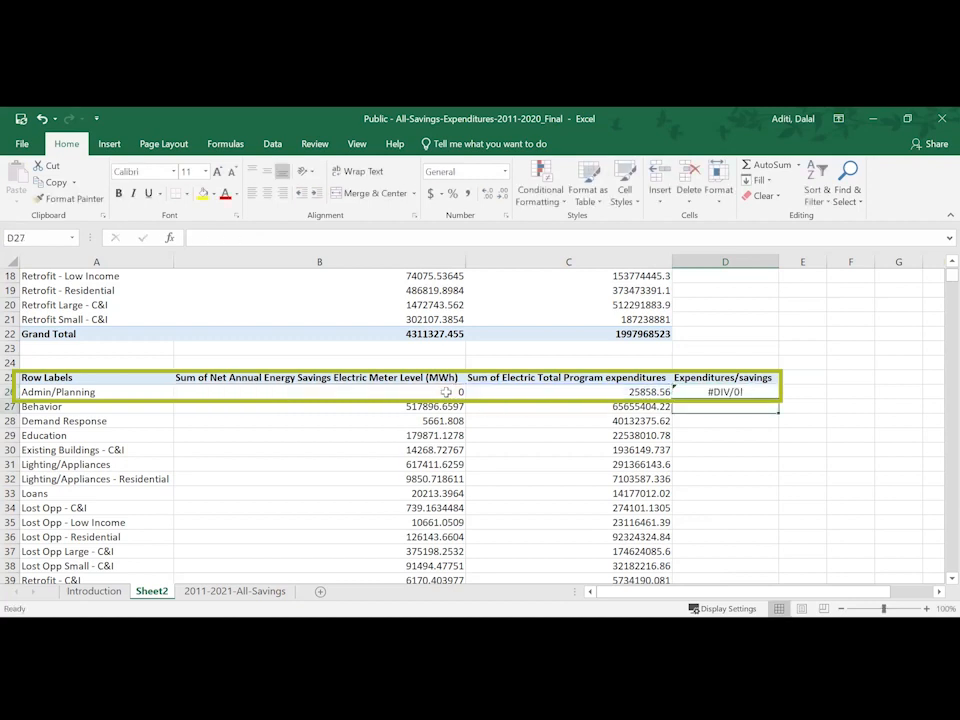
{"action": "left_click", "coordinate": [700, 392]}
{"action": "left_click_drag", "start_coordinate": [779, 399], "coordinate": [767, 552]}
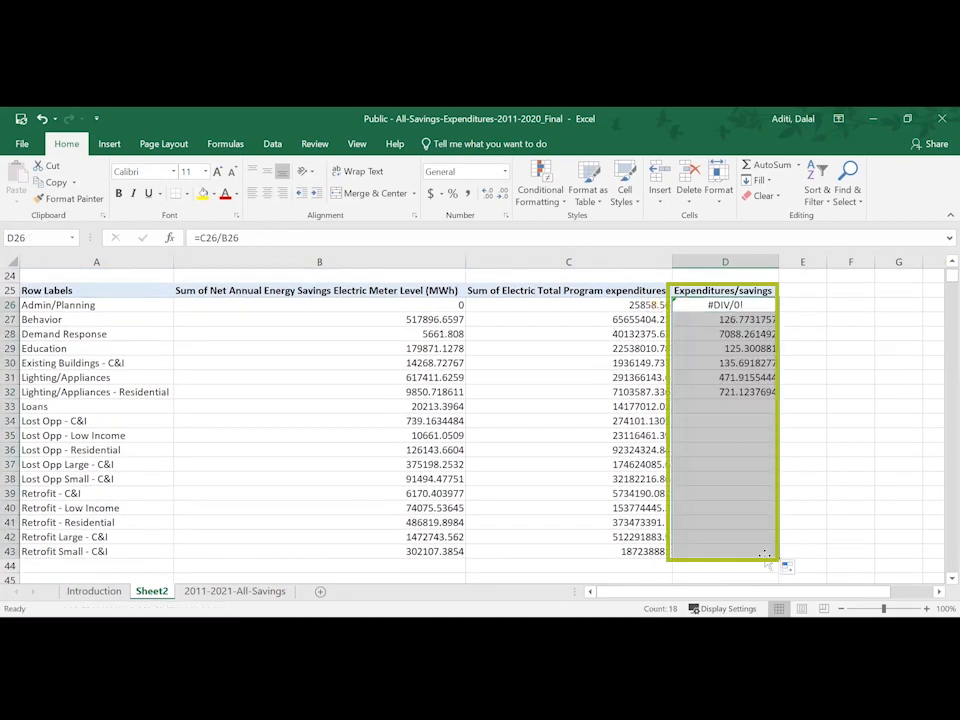
{"action": "left_click", "coordinate": [731, 444]}
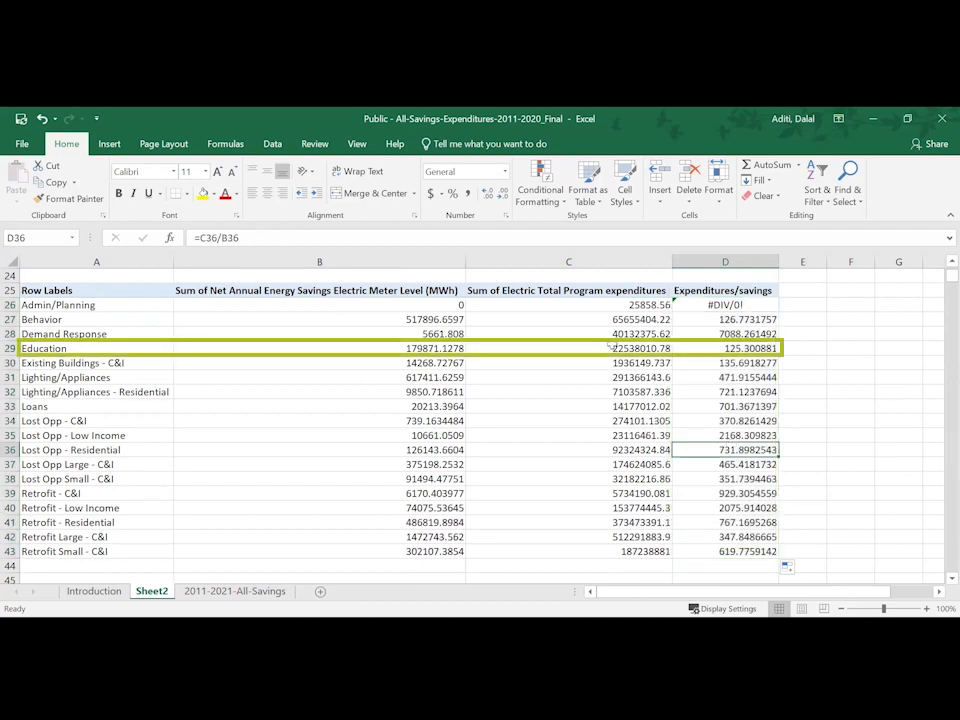
{"action": "left_click", "coordinate": [735, 334]}
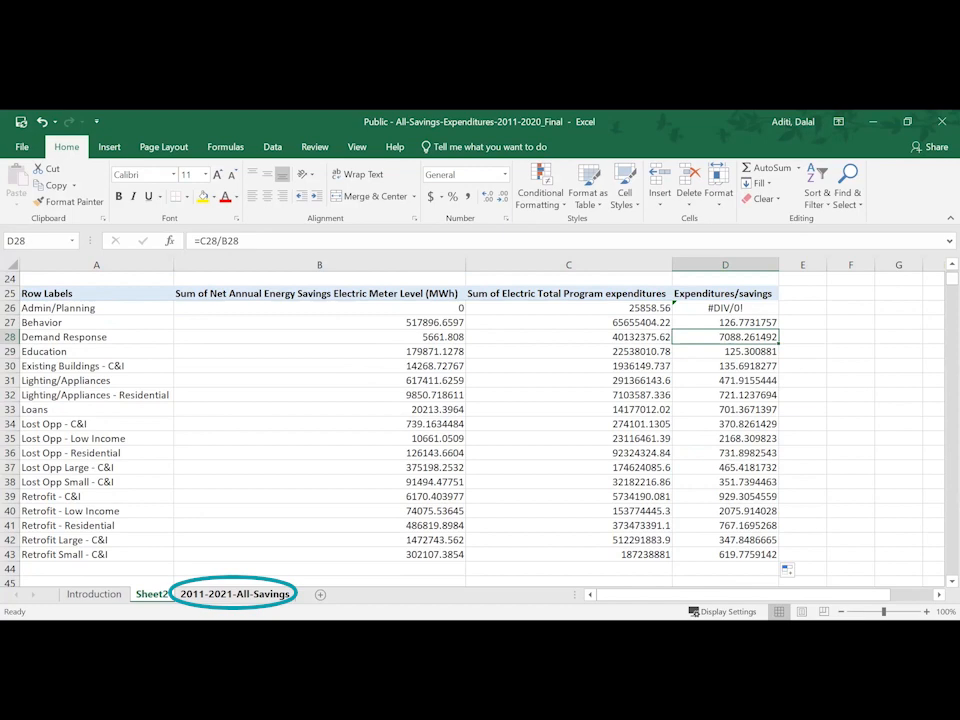
- Reselect all program sectors in the Program Sector filter on the 2011-2021-All-Savings sheet
{"action": "left_click", "coordinate": [213, 584]}
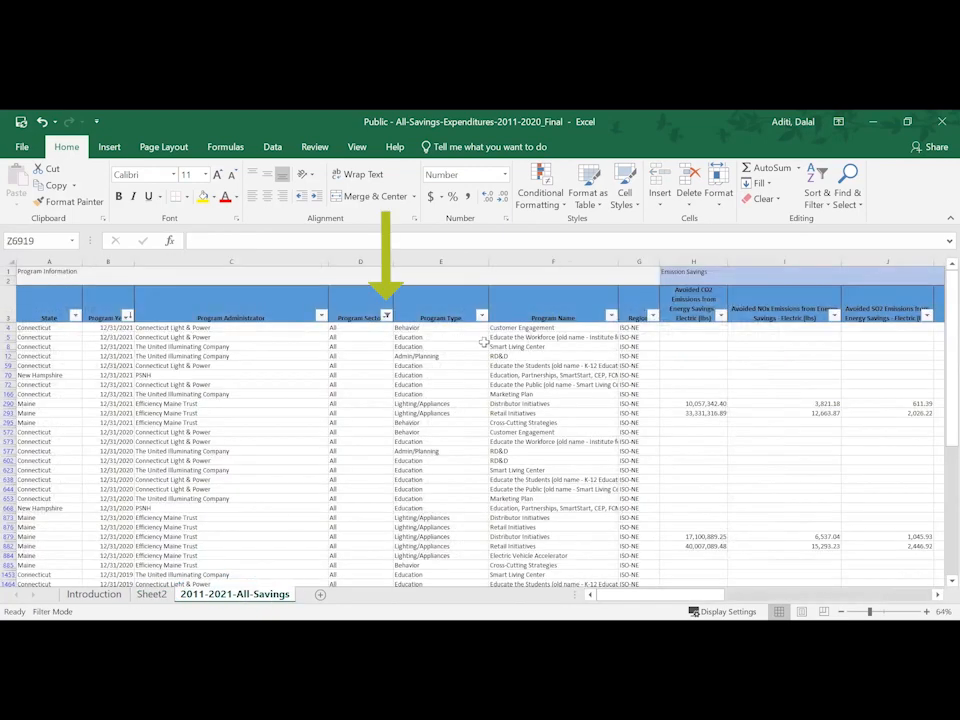
{"action": "left_click", "coordinate": [385, 316]}
{"action": "left_click", "coordinate": [221, 447]}
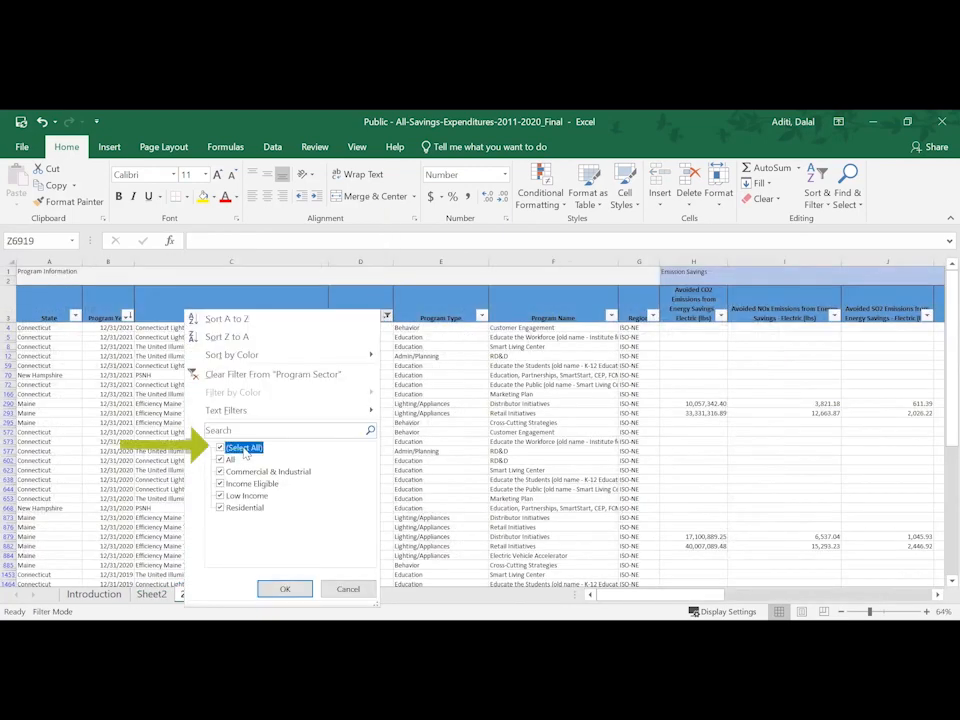
{"action": "left_click", "coordinate": [285, 589]}
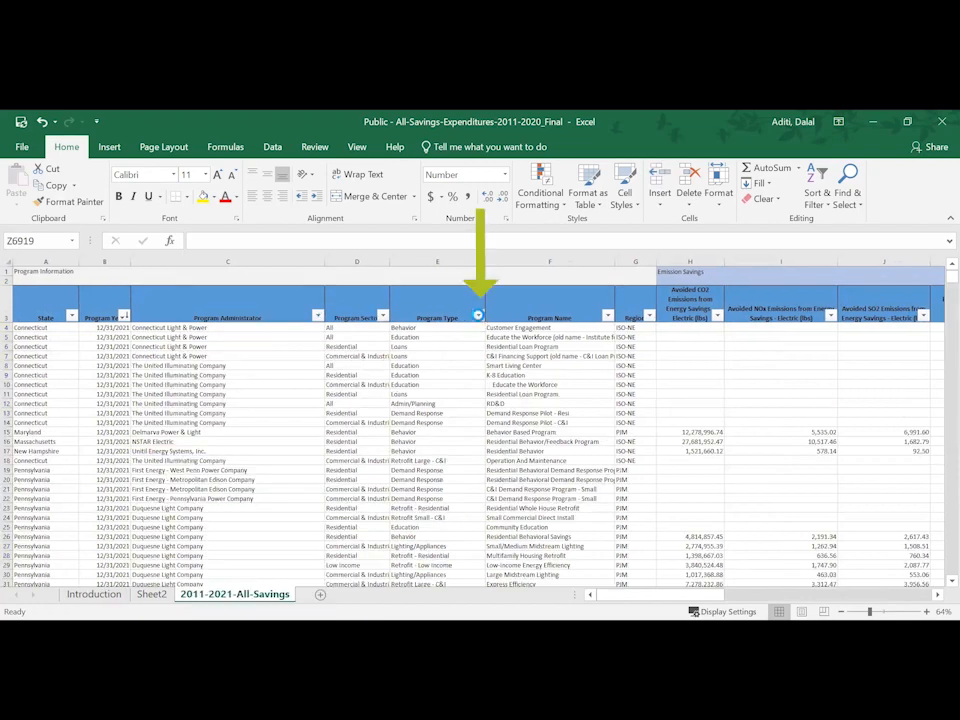
- Filter the Program Type column to show only "Education"
{"action": "left_click", "coordinate": [478, 316]}
{"action": "left_click", "coordinate": [348, 448]}
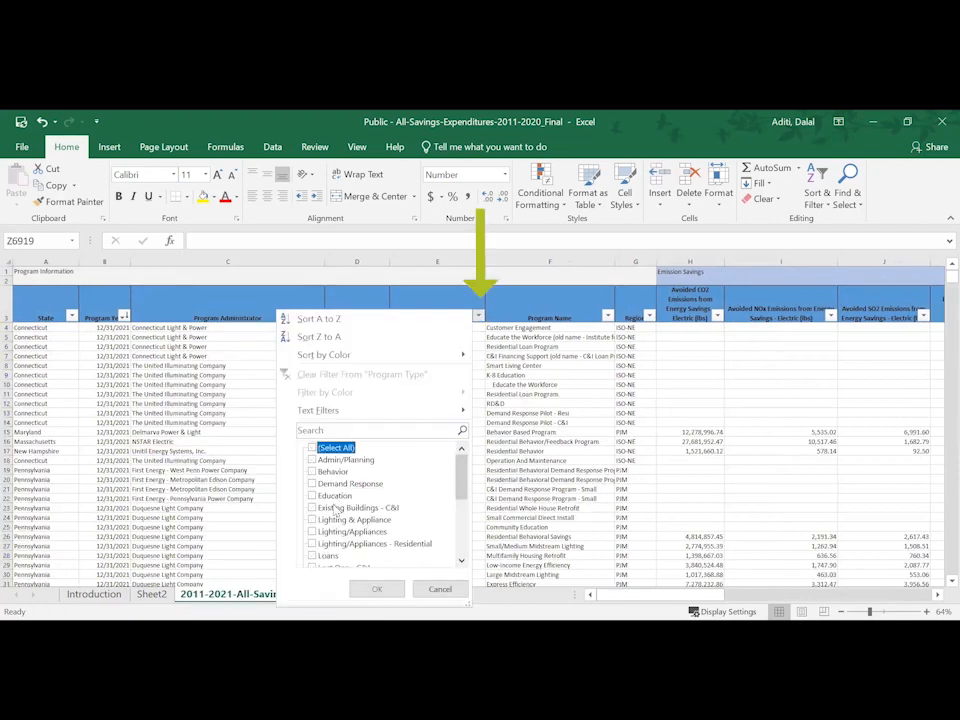
{"action": "left_click", "coordinate": [335, 495]}
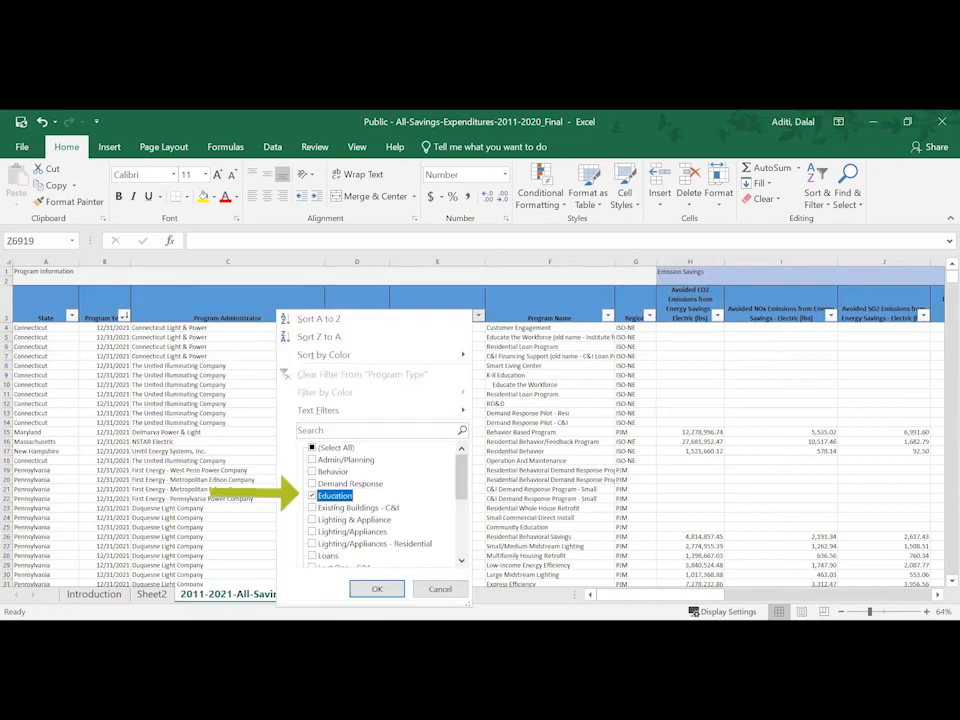
{"action": "left_click", "coordinate": [378, 589]}
{"action": "scroll", "coordinate": [584, 502], "scroll_direction": "down", "scroll_amount": 1}
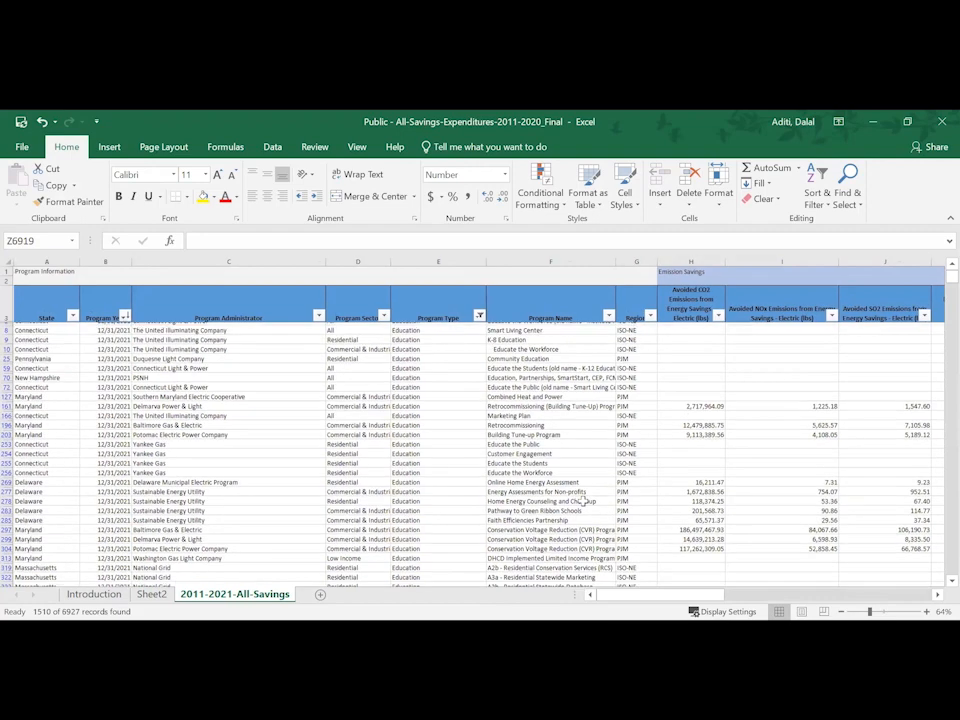
{"action": "scroll", "coordinate": [584, 500], "scroll_direction": "up", "scroll_amount": 1}
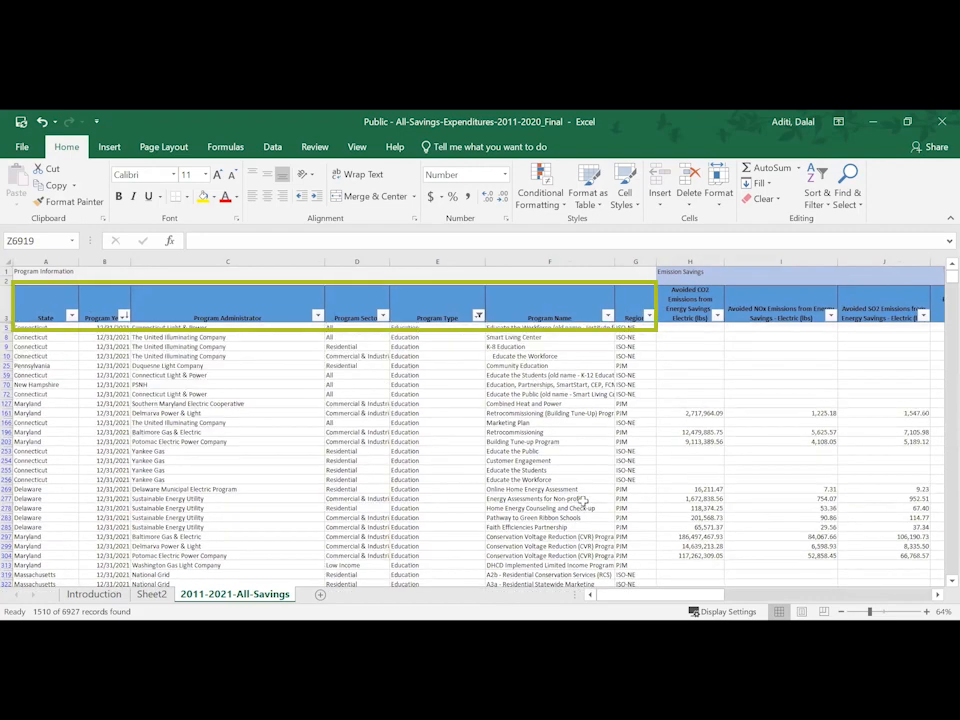